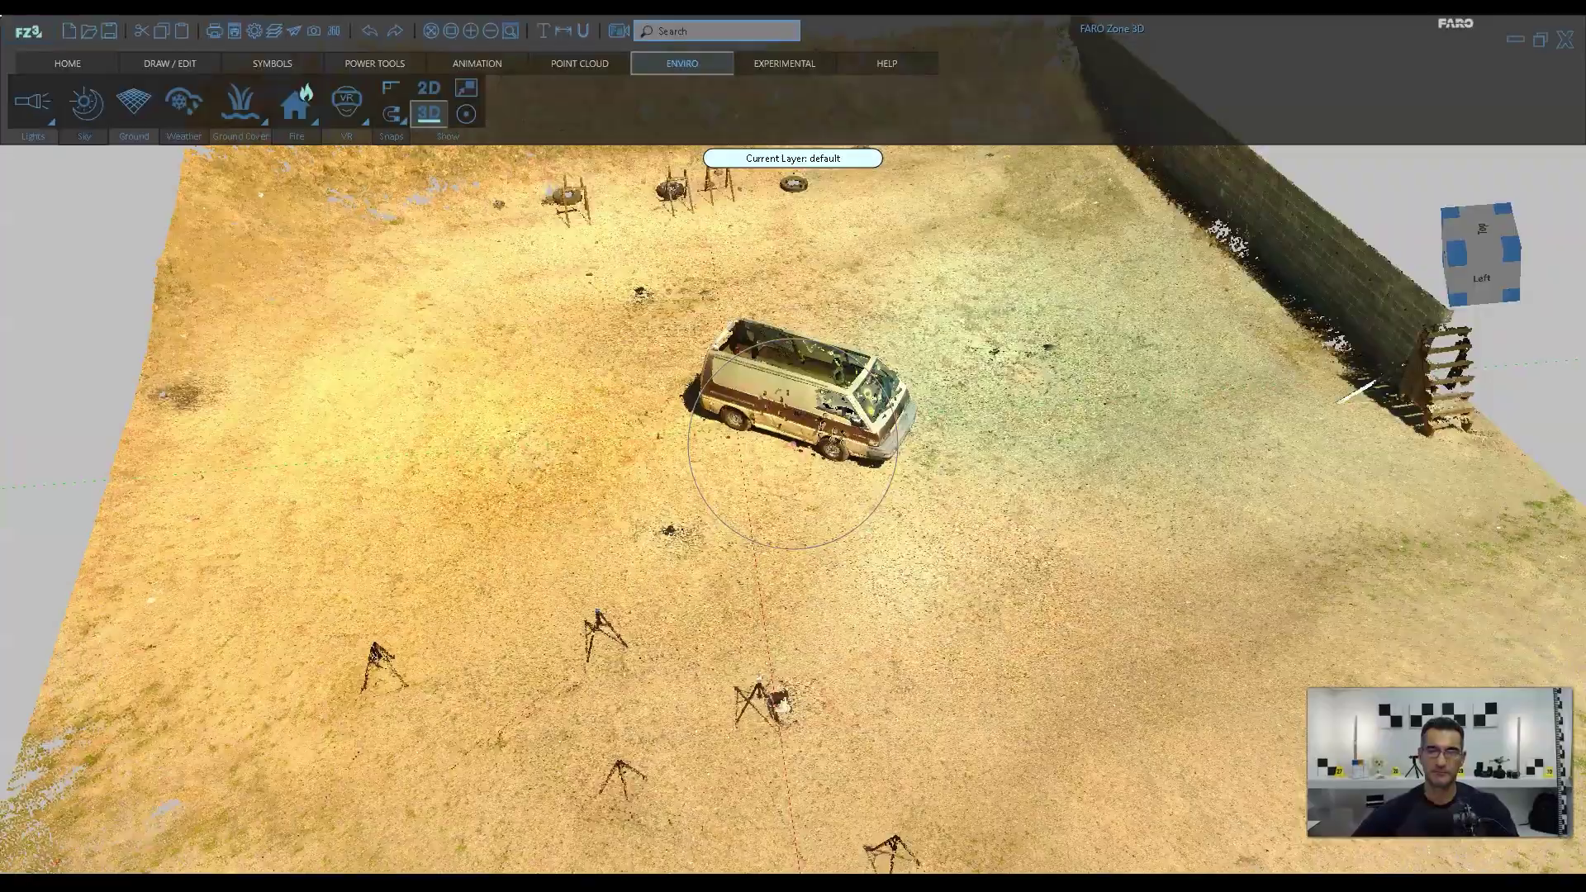
# Zoom out to the whole site, then zoom in on the bare ground below the tripods.
pyautogui.scroll(-5, 793, 446)
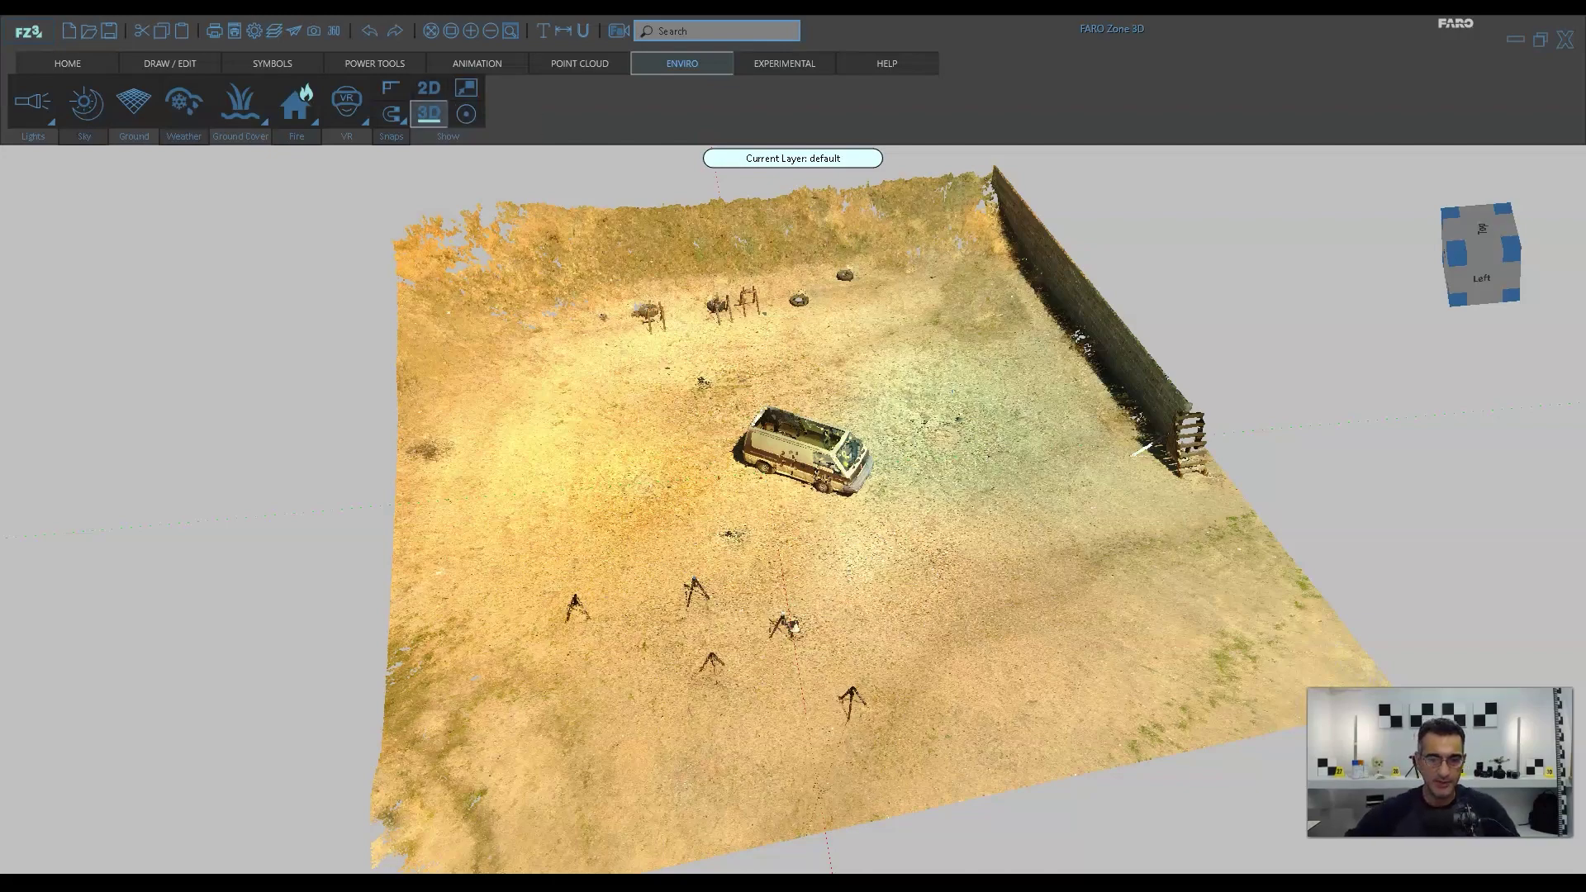
pyautogui.scroll(5, 793, 444)
pyautogui.scroll(2, 793, 444)
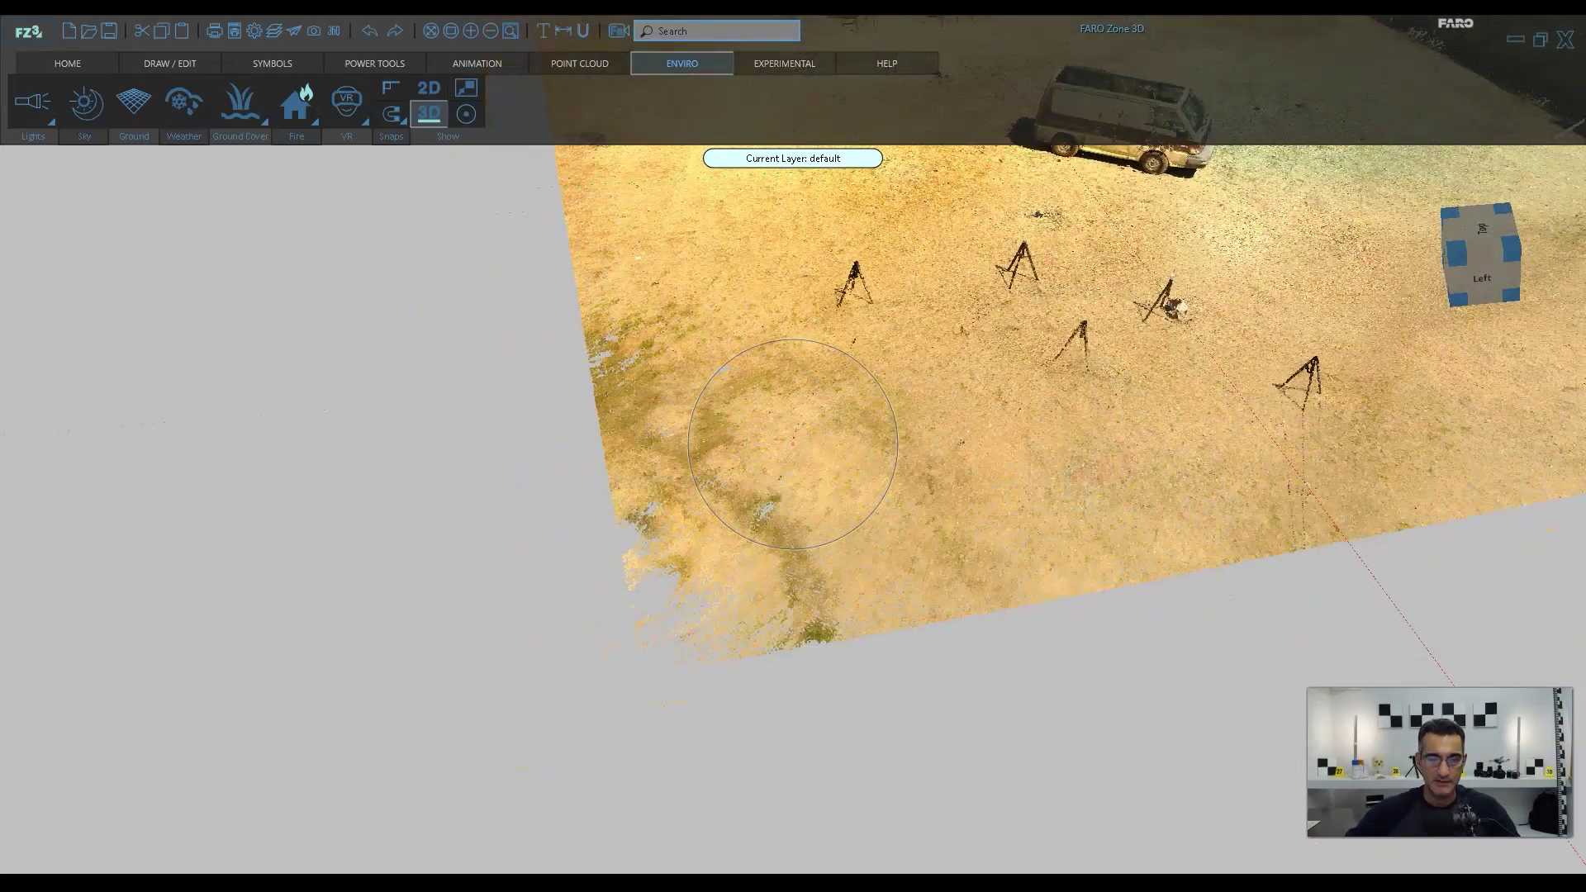
# Place a single point on the ground at the site's near edge with the Point tool.
pyautogui.click(169, 63)
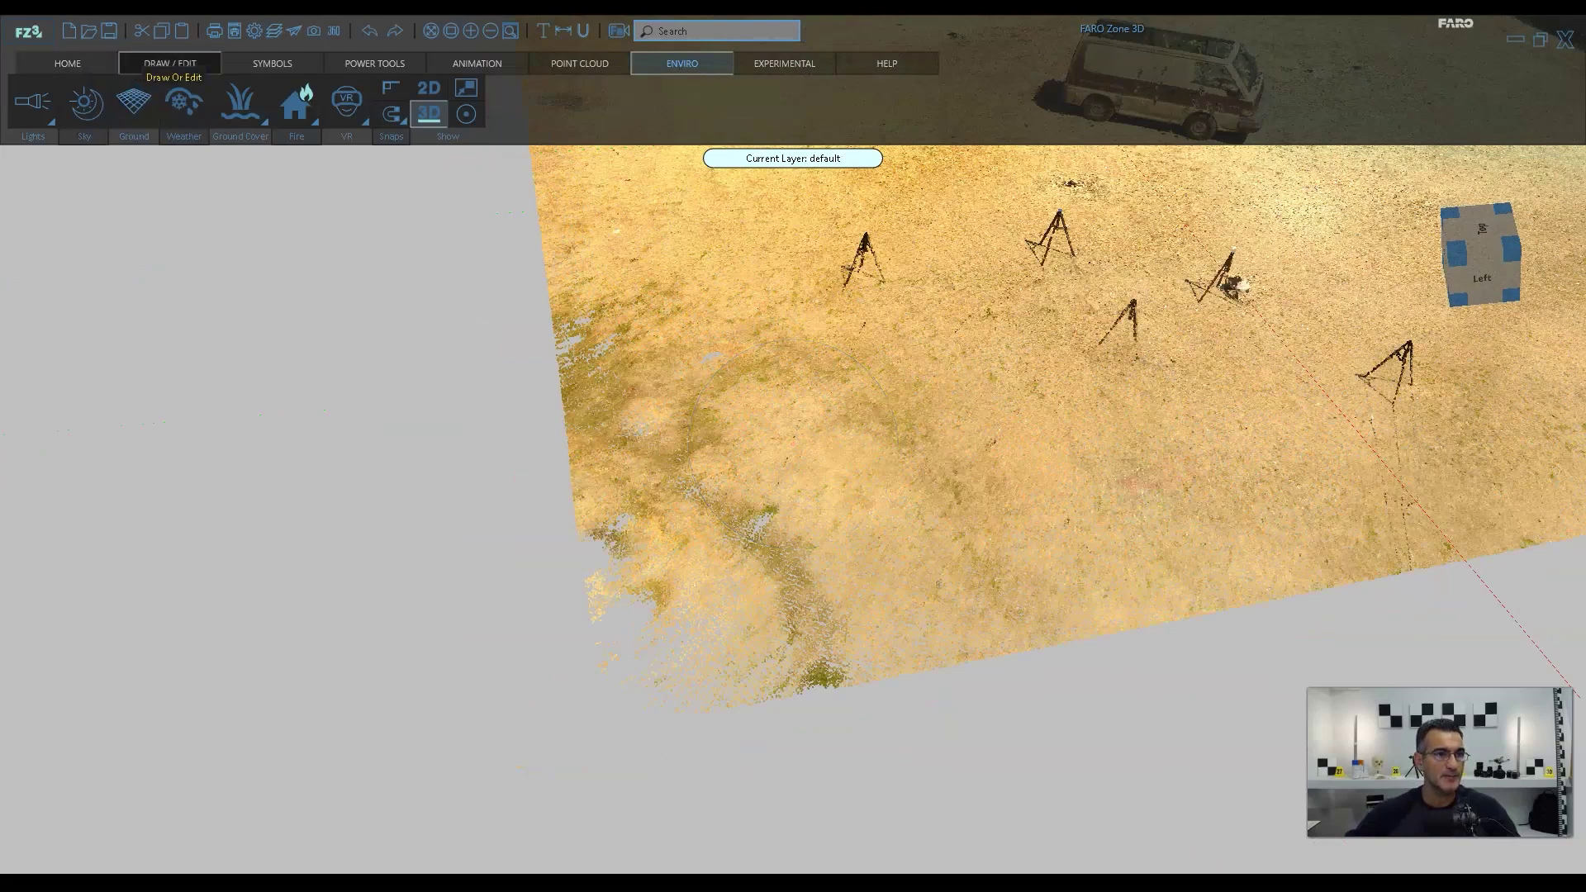
pyautogui.click(33, 101)
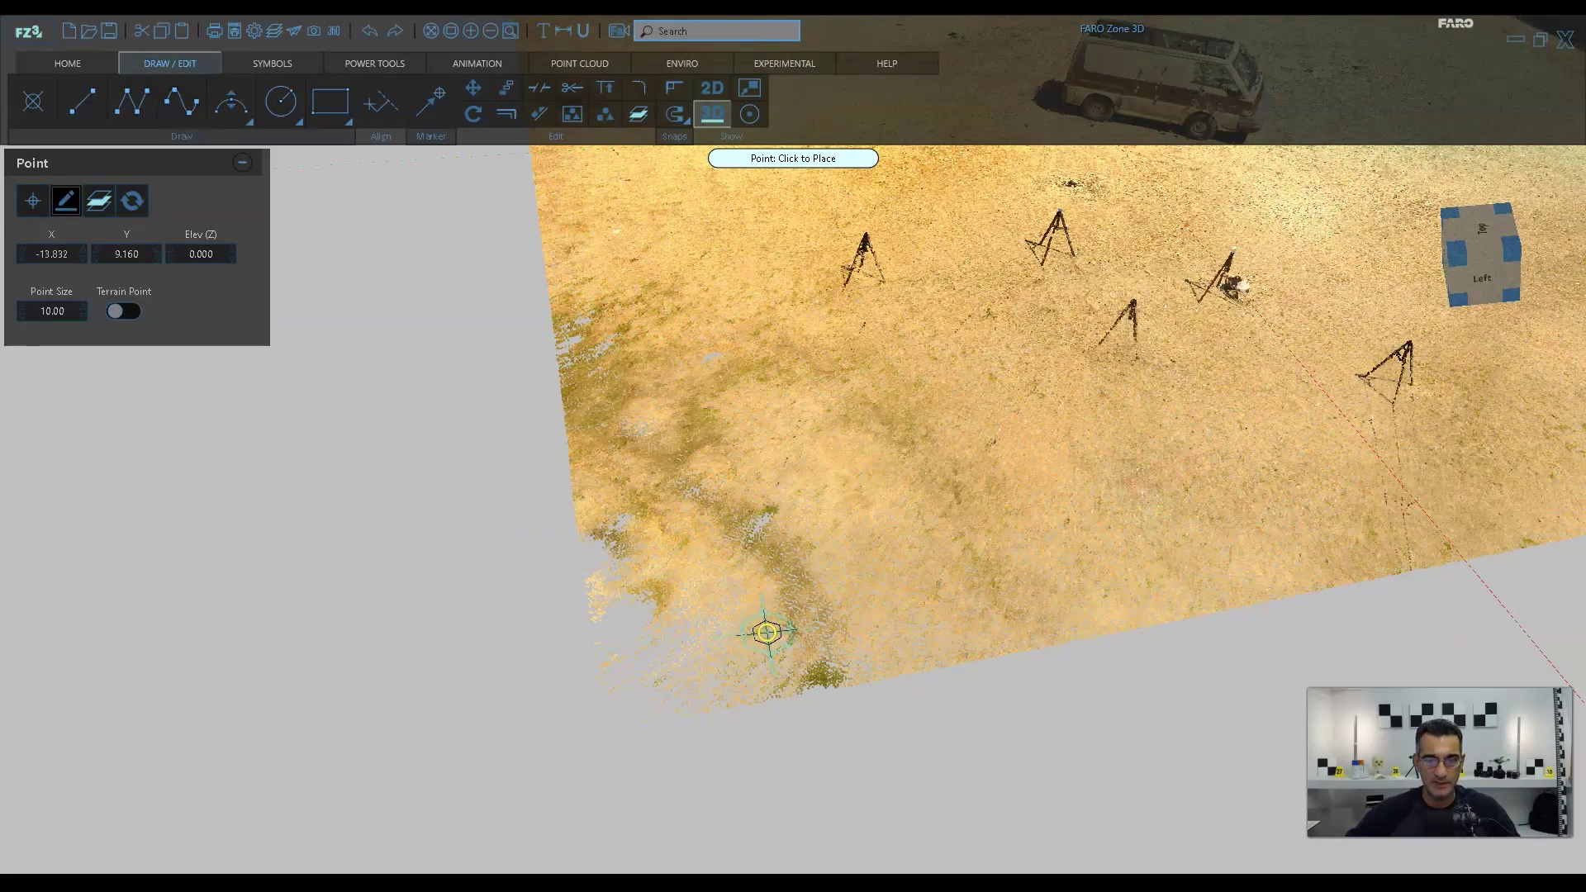
pyautogui.click(718, 587)
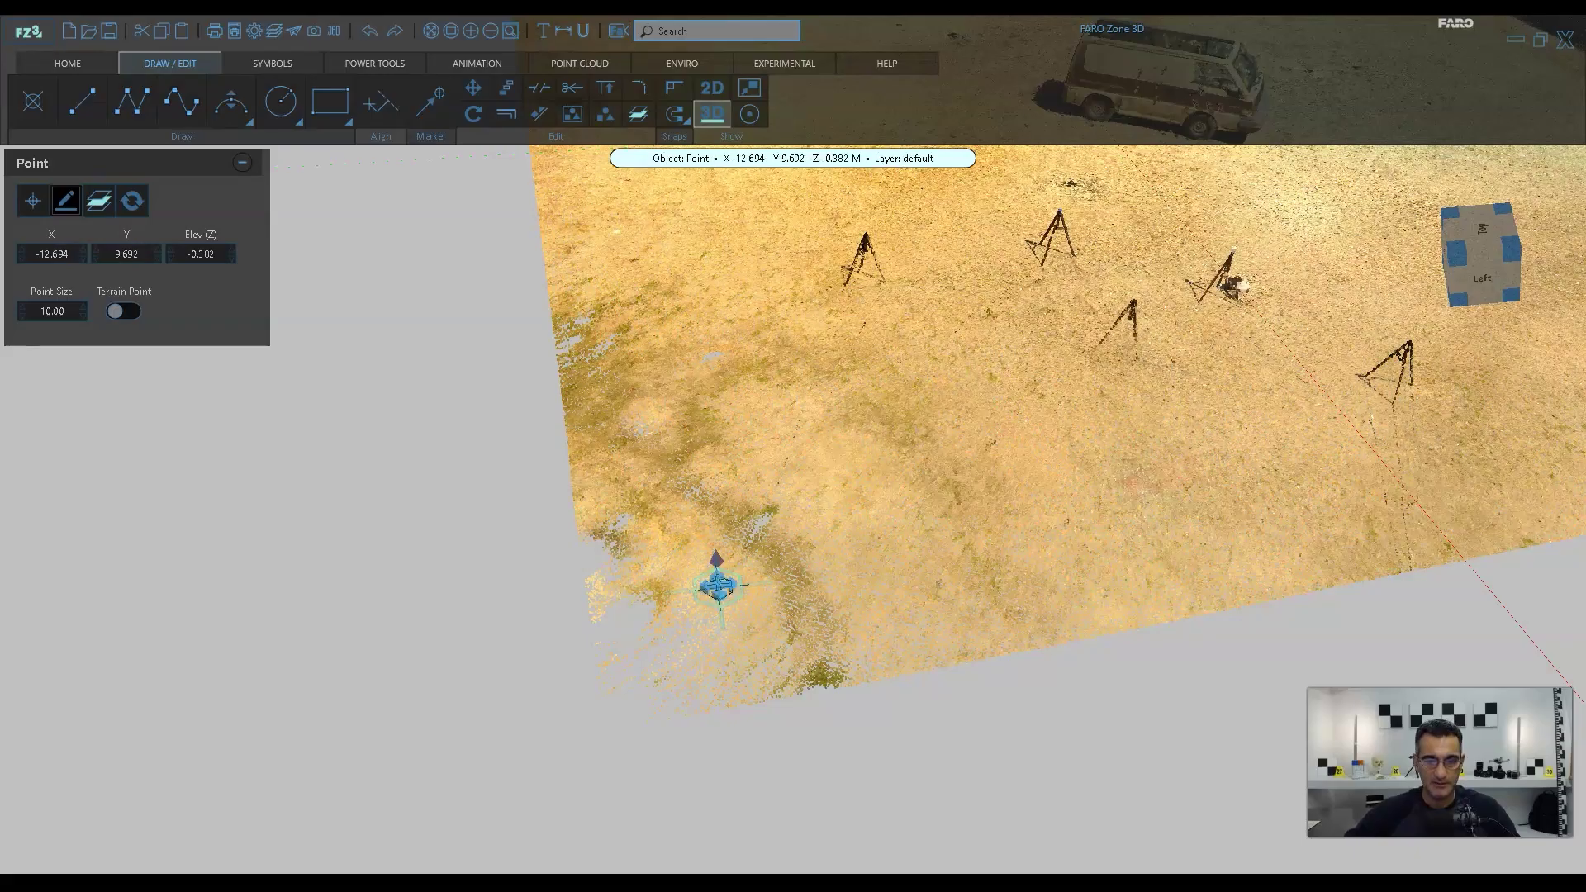
pyautogui.scroll(-10, 718, 588)
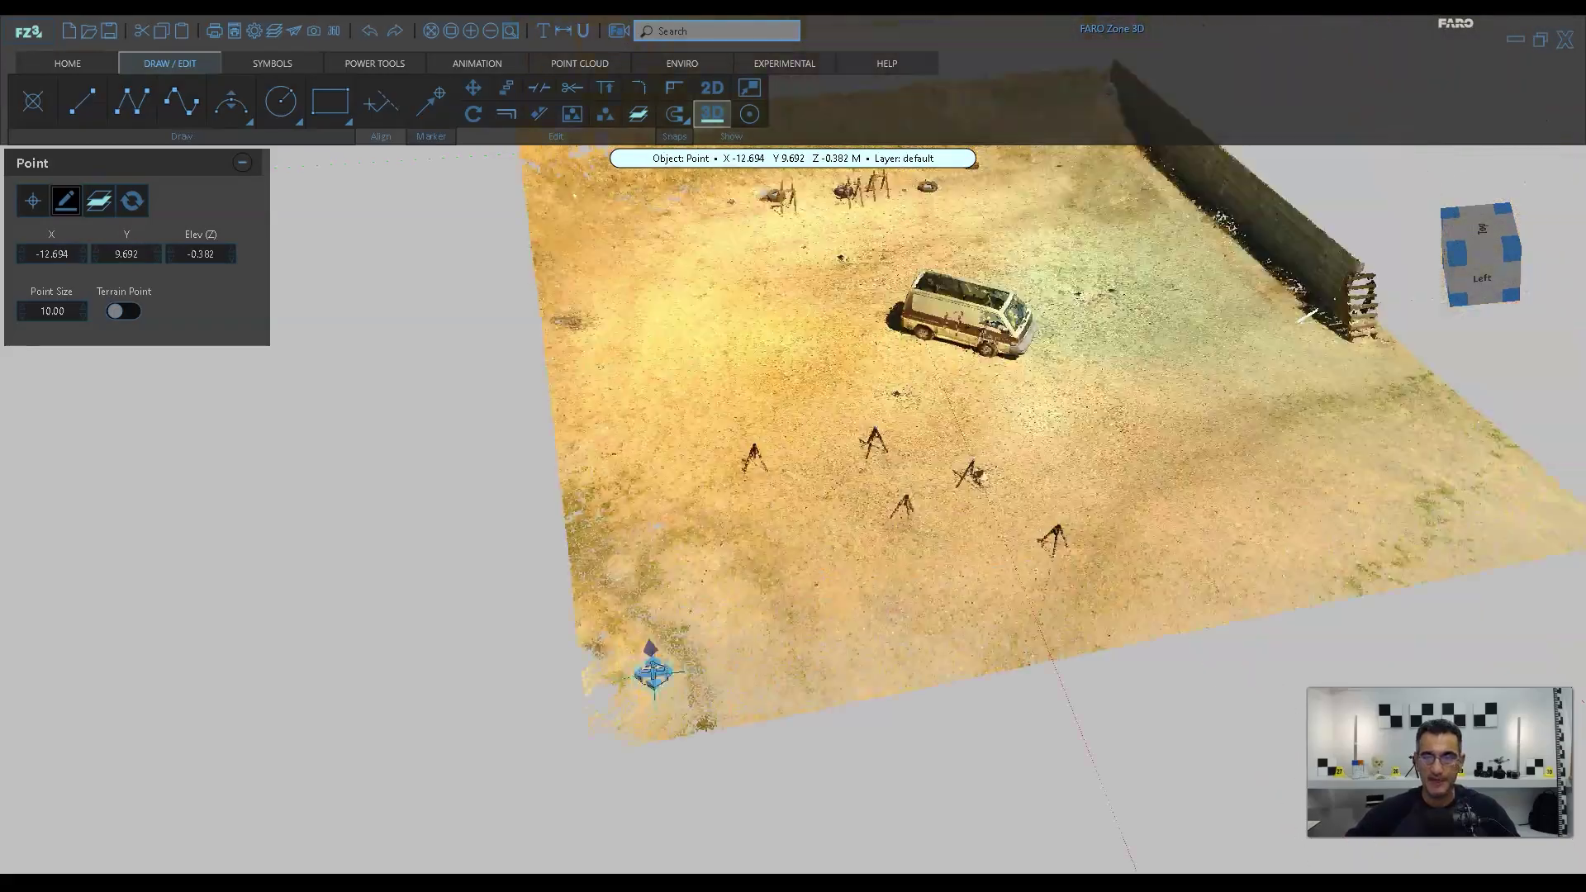
pyautogui.scroll(10, 793, 443)
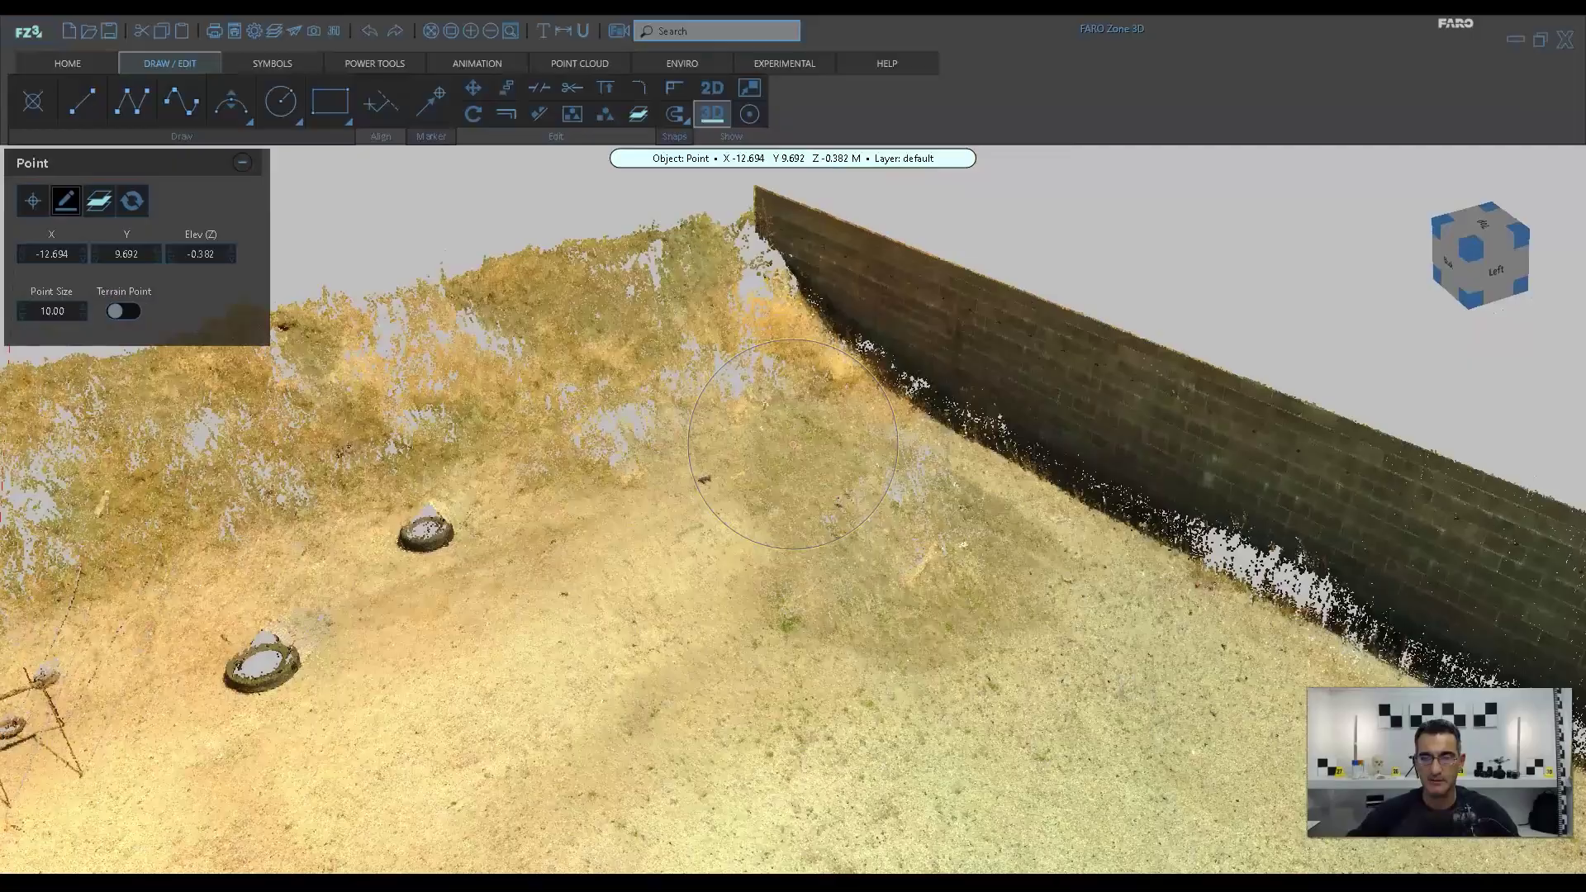
# Place a second point on top of the wall at elevation 2.103 m, then view the whole site.
pyautogui.moveTo(793, 444); pyautogui.dragTo(779, 389, button='middle')
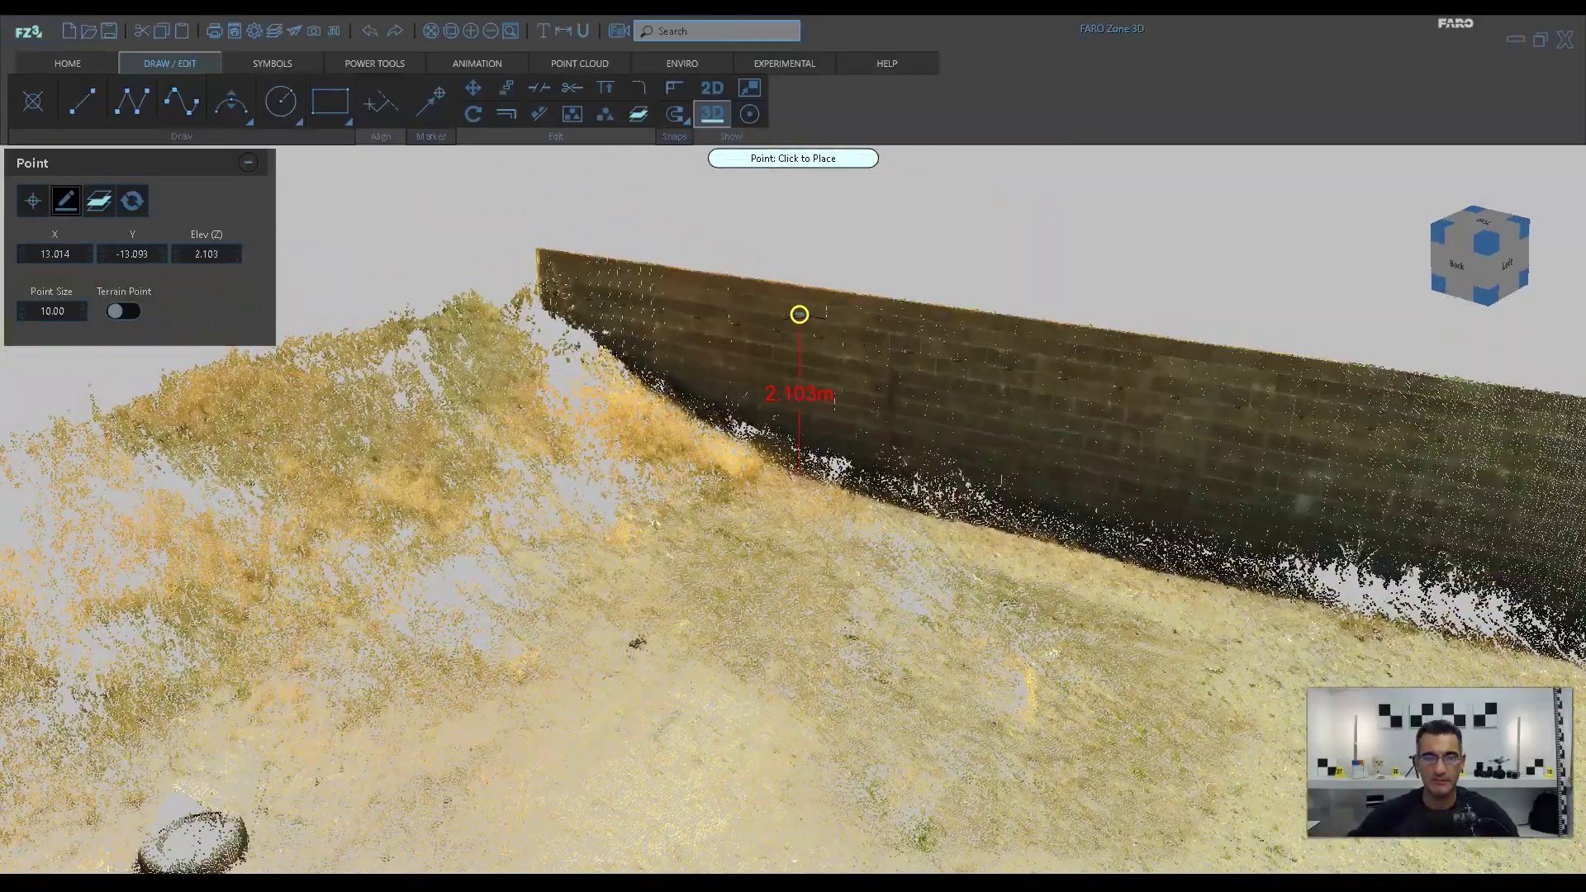
pyautogui.click(799, 313)
pyautogui.scroll(-8, 799, 314)
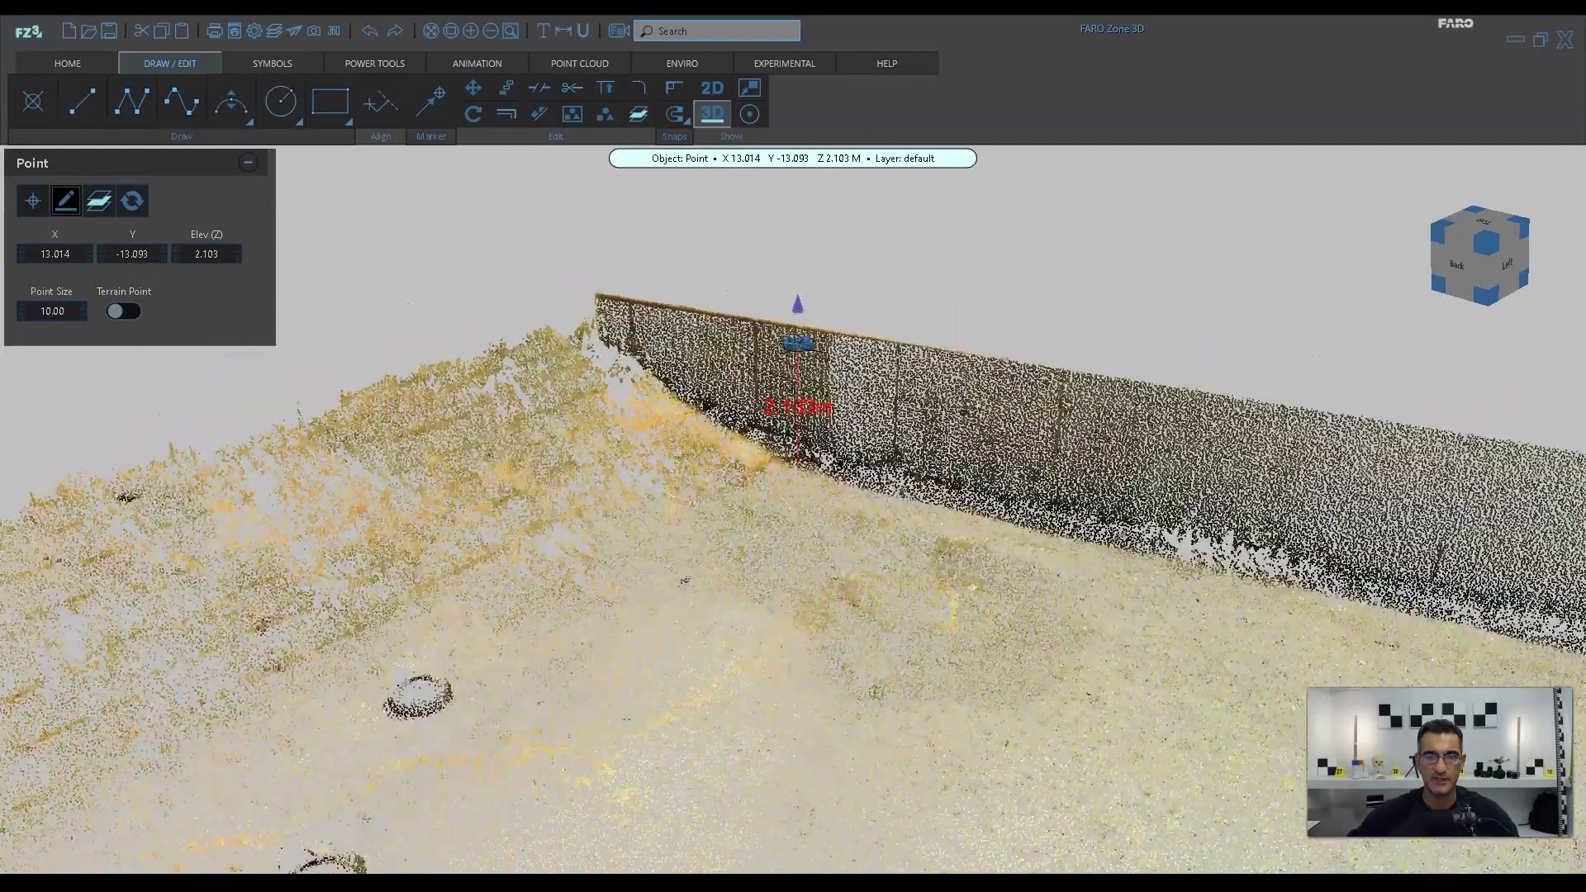
pyautogui.scroll(-3, 793, 444)
pyautogui.moveTo(793, 443); pyautogui.dragTo(917, 443, button='middle')
pyautogui.scroll(6, 793, 443)
pyautogui.scroll(-4, 793, 443)
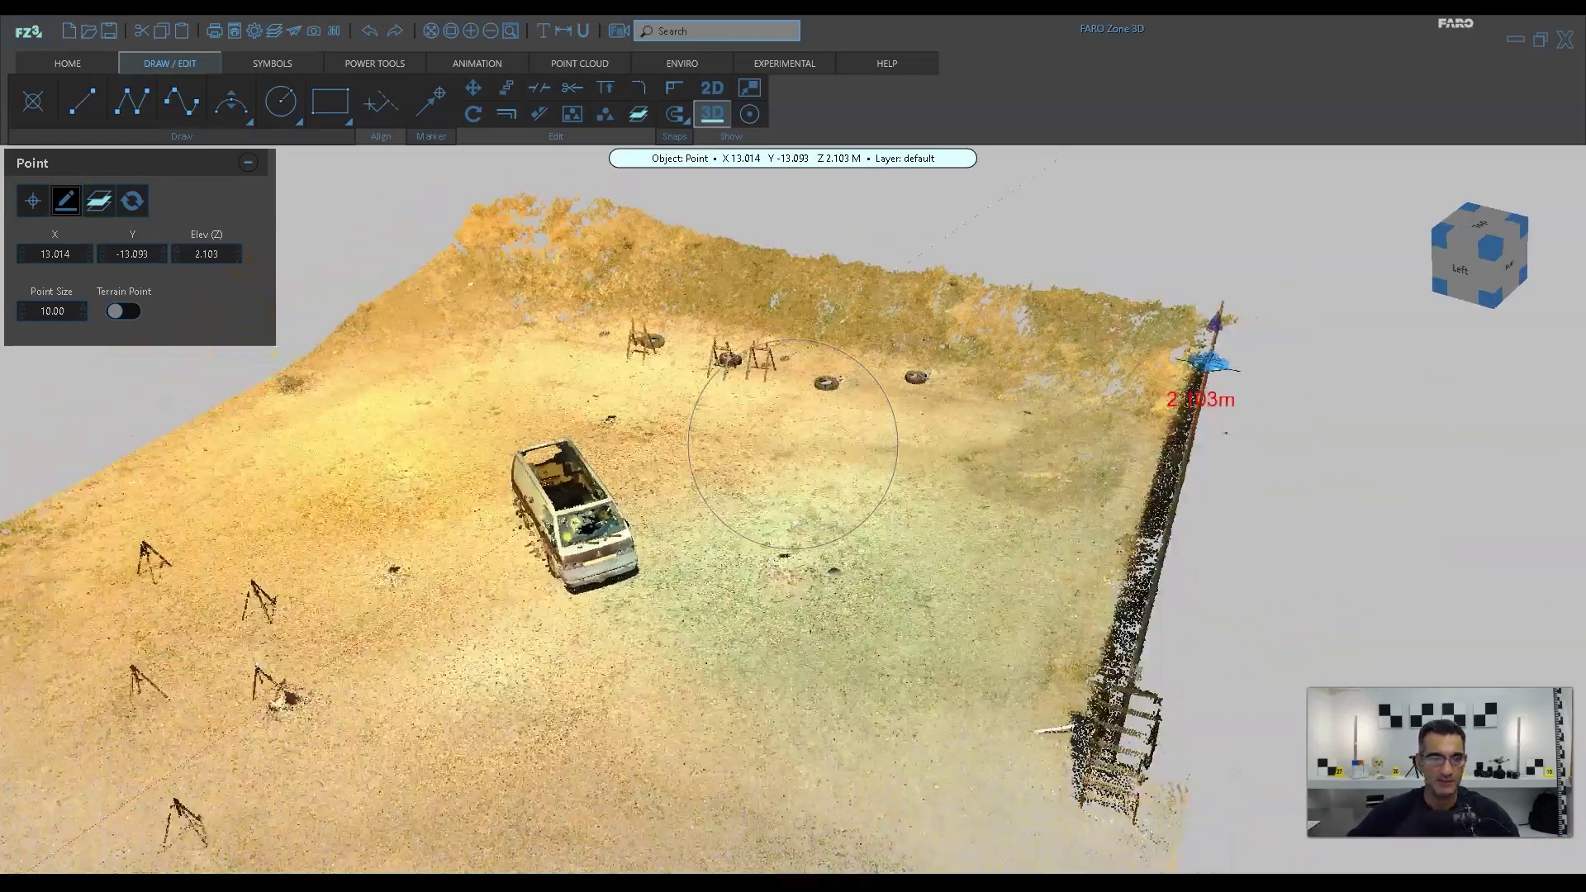
pyautogui.moveTo(793, 443); pyautogui.dragTo(855, 427, button='middle')
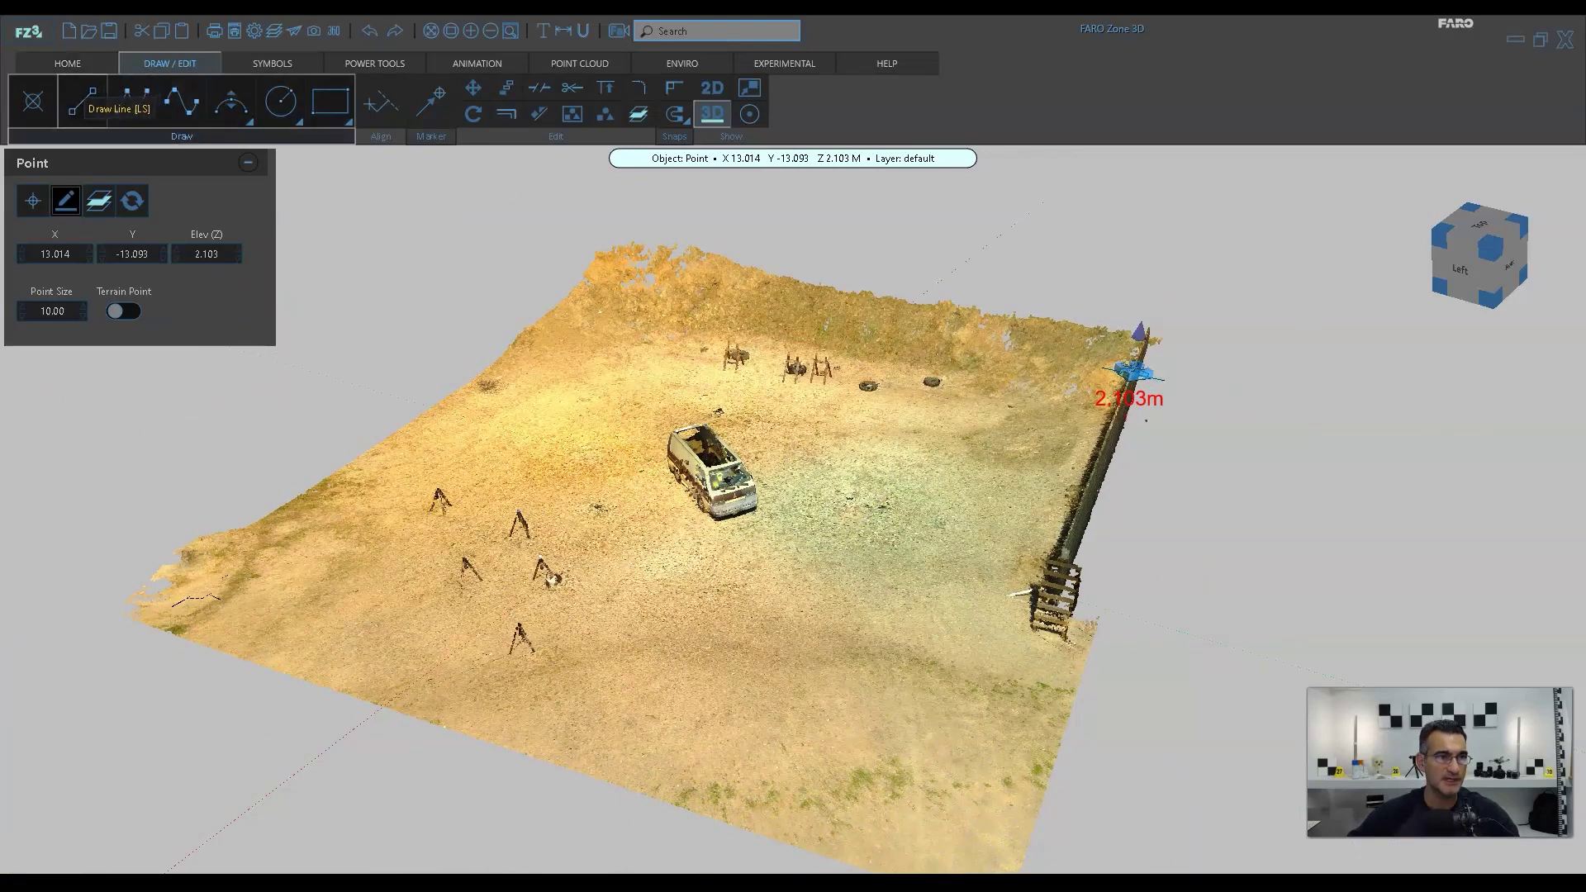
pyautogui.click(82, 101)
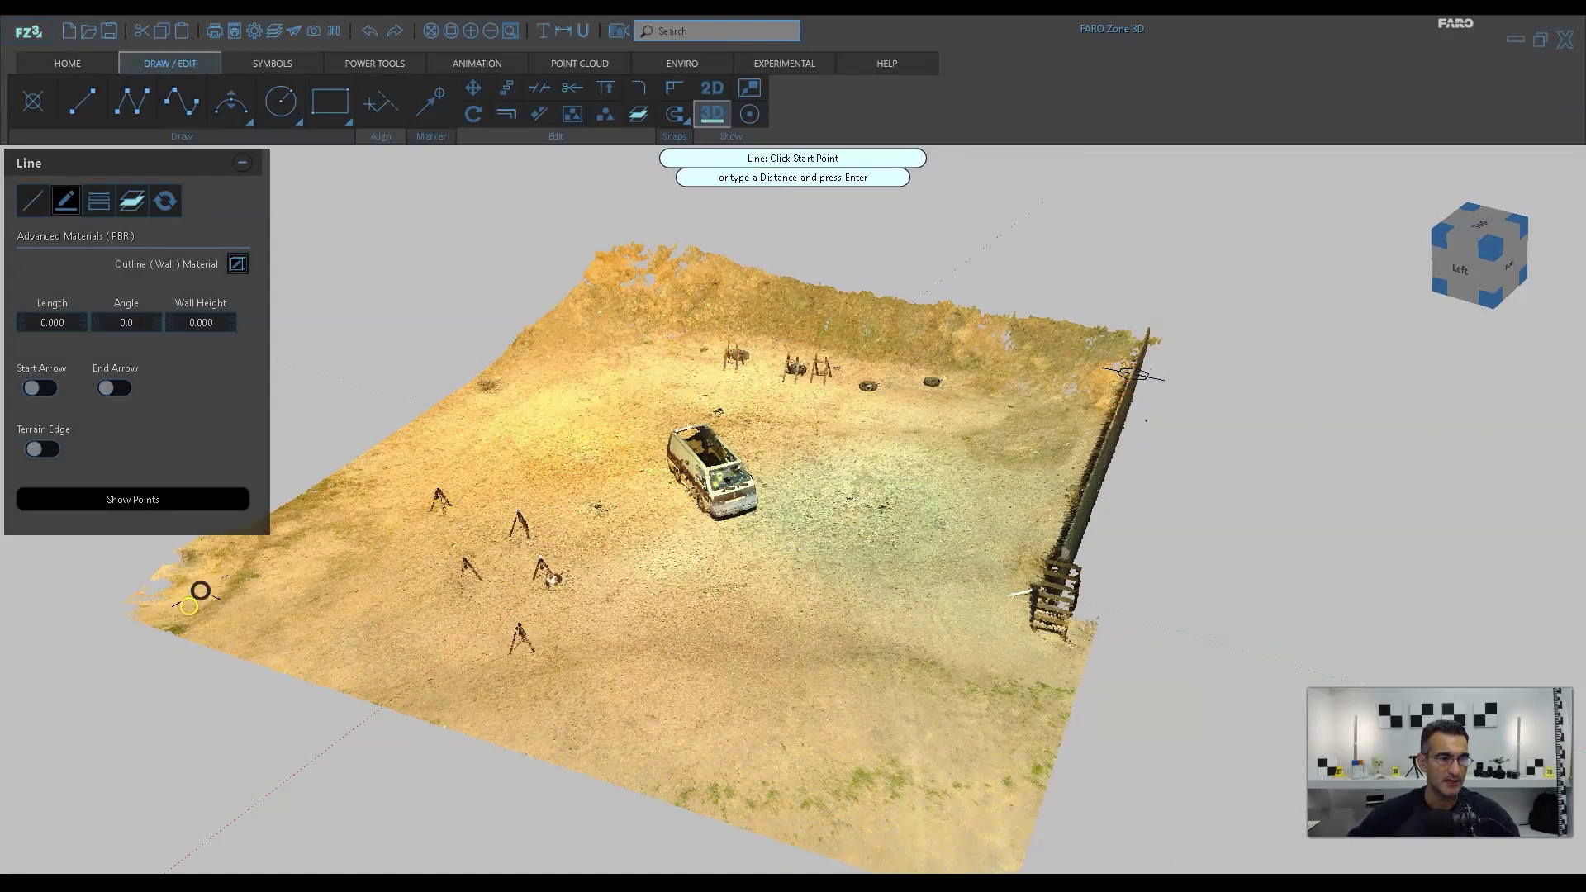
pyautogui.scroll(2, 188, 600)
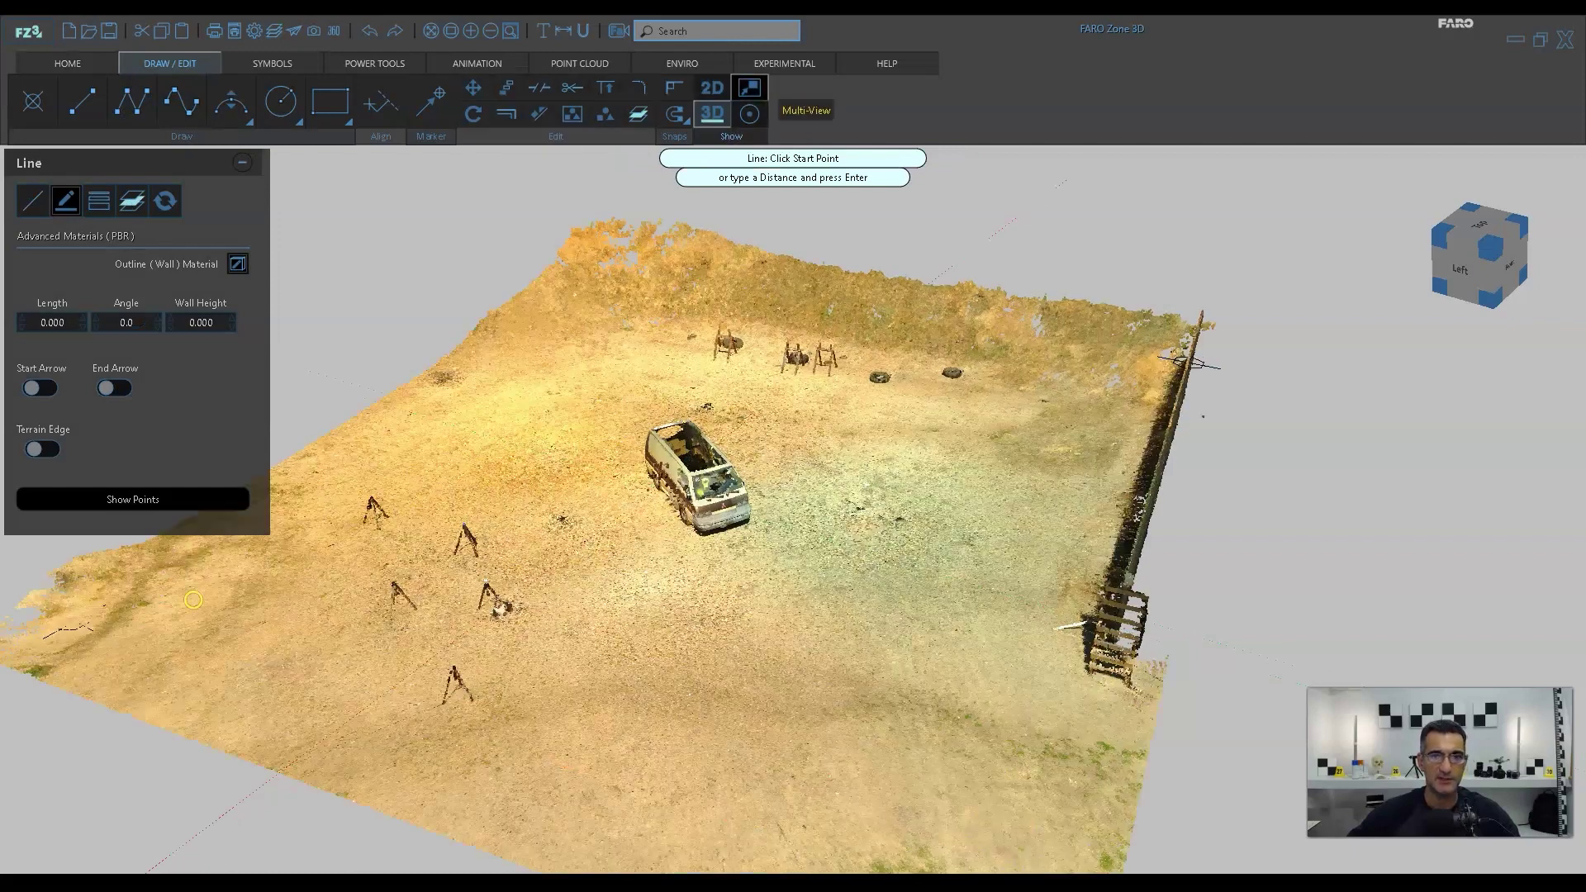
pyautogui.click(675, 113)
pyautogui.click(737, 165)
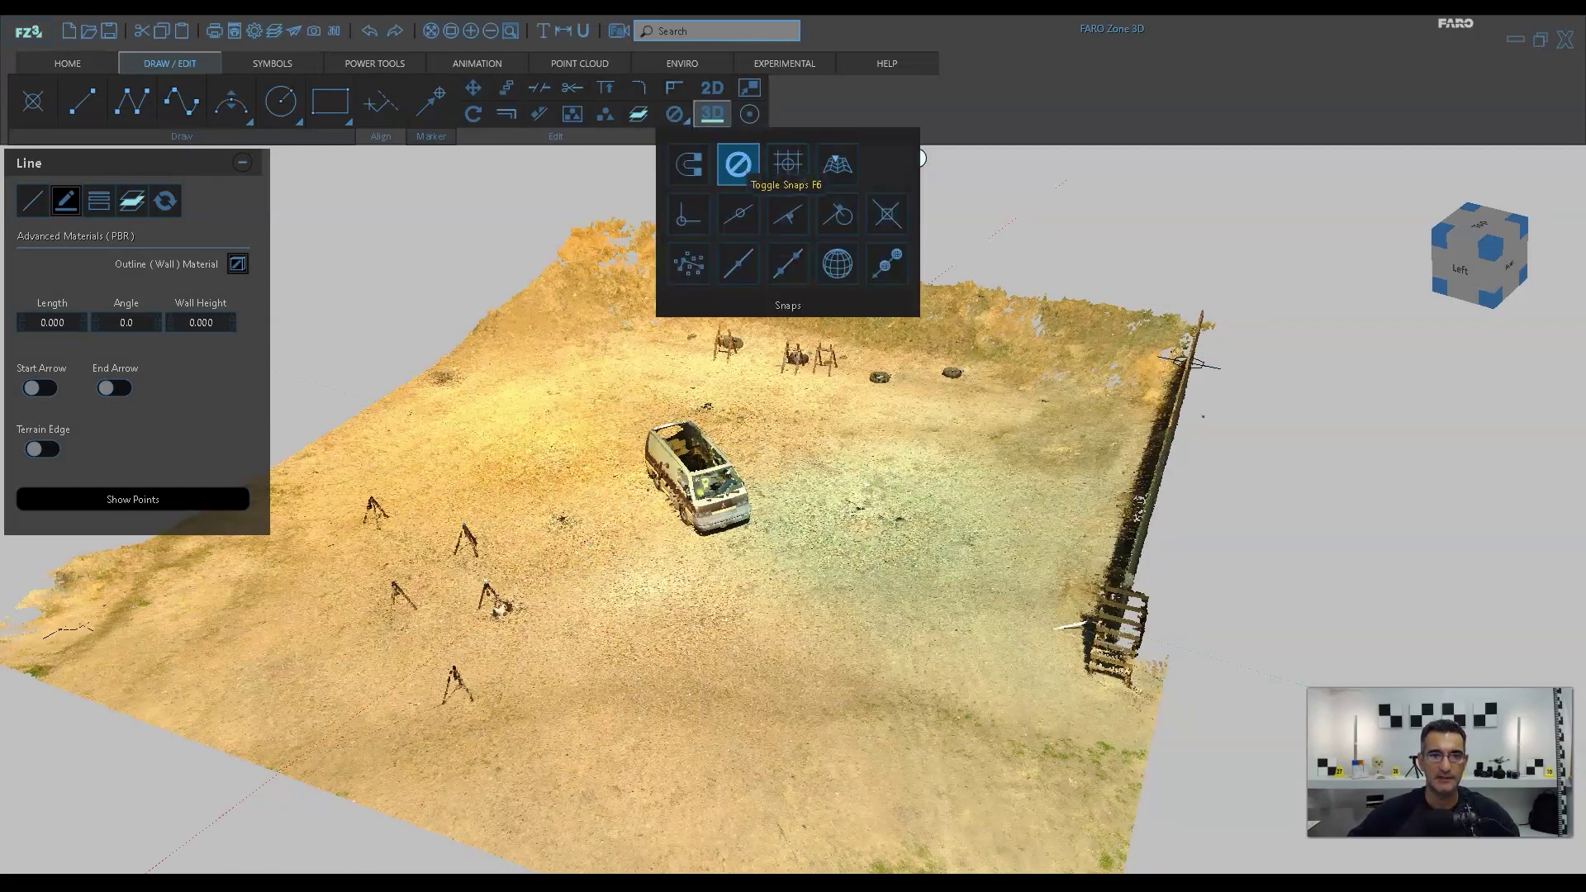
pyautogui.click(689, 164)
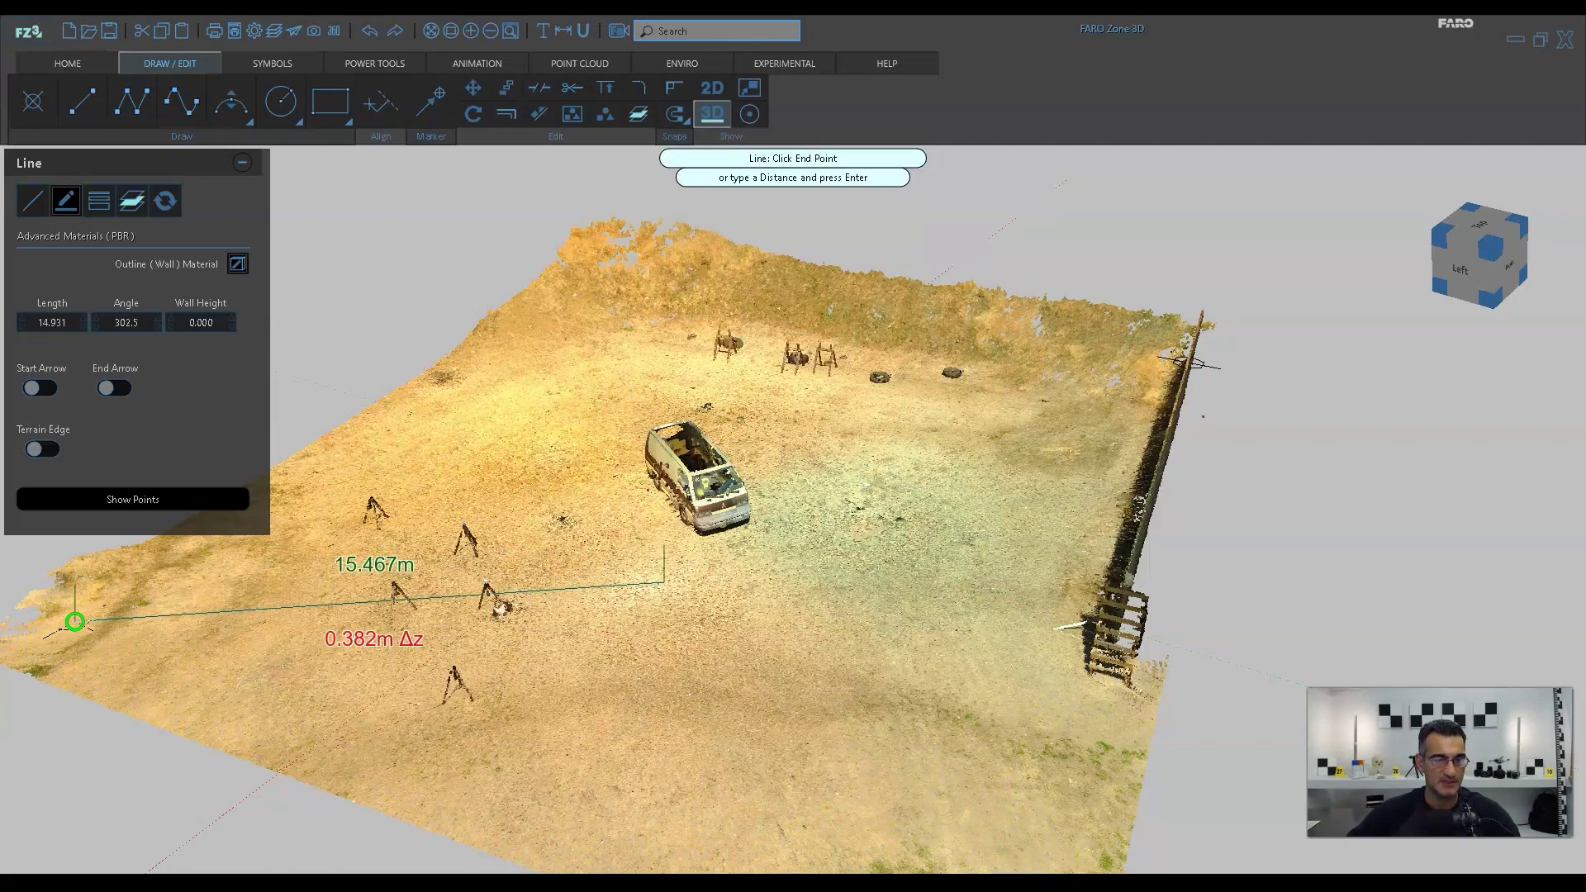
pyautogui.click(72, 616)
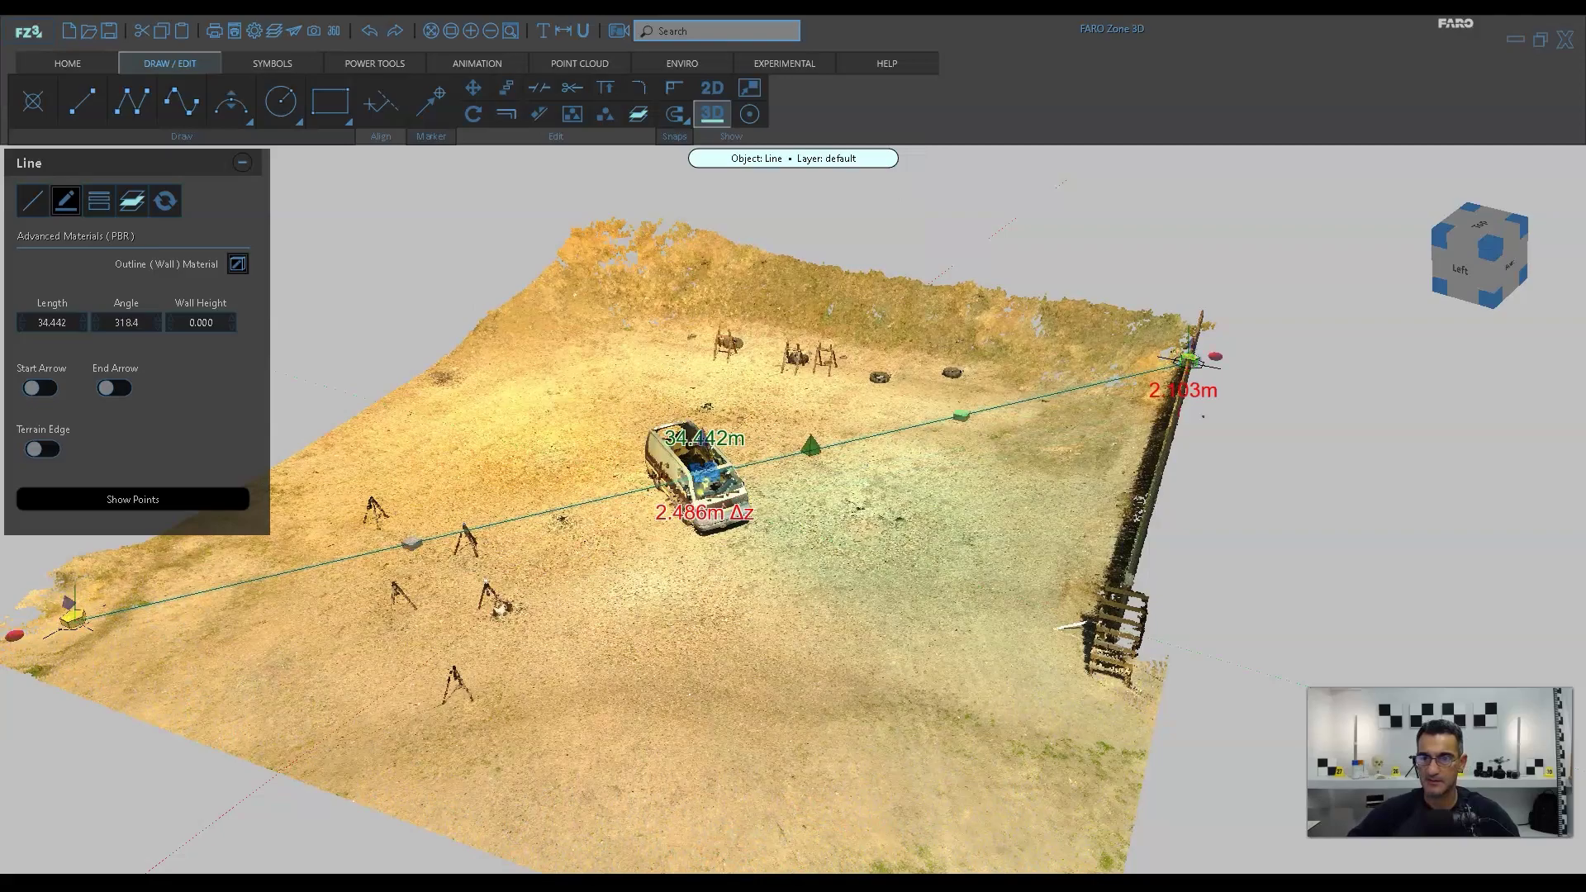
pyautogui.moveTo(793, 496); pyautogui.dragTo(628, 561, button='middle')
pyautogui.scroll(10, 865, 570)
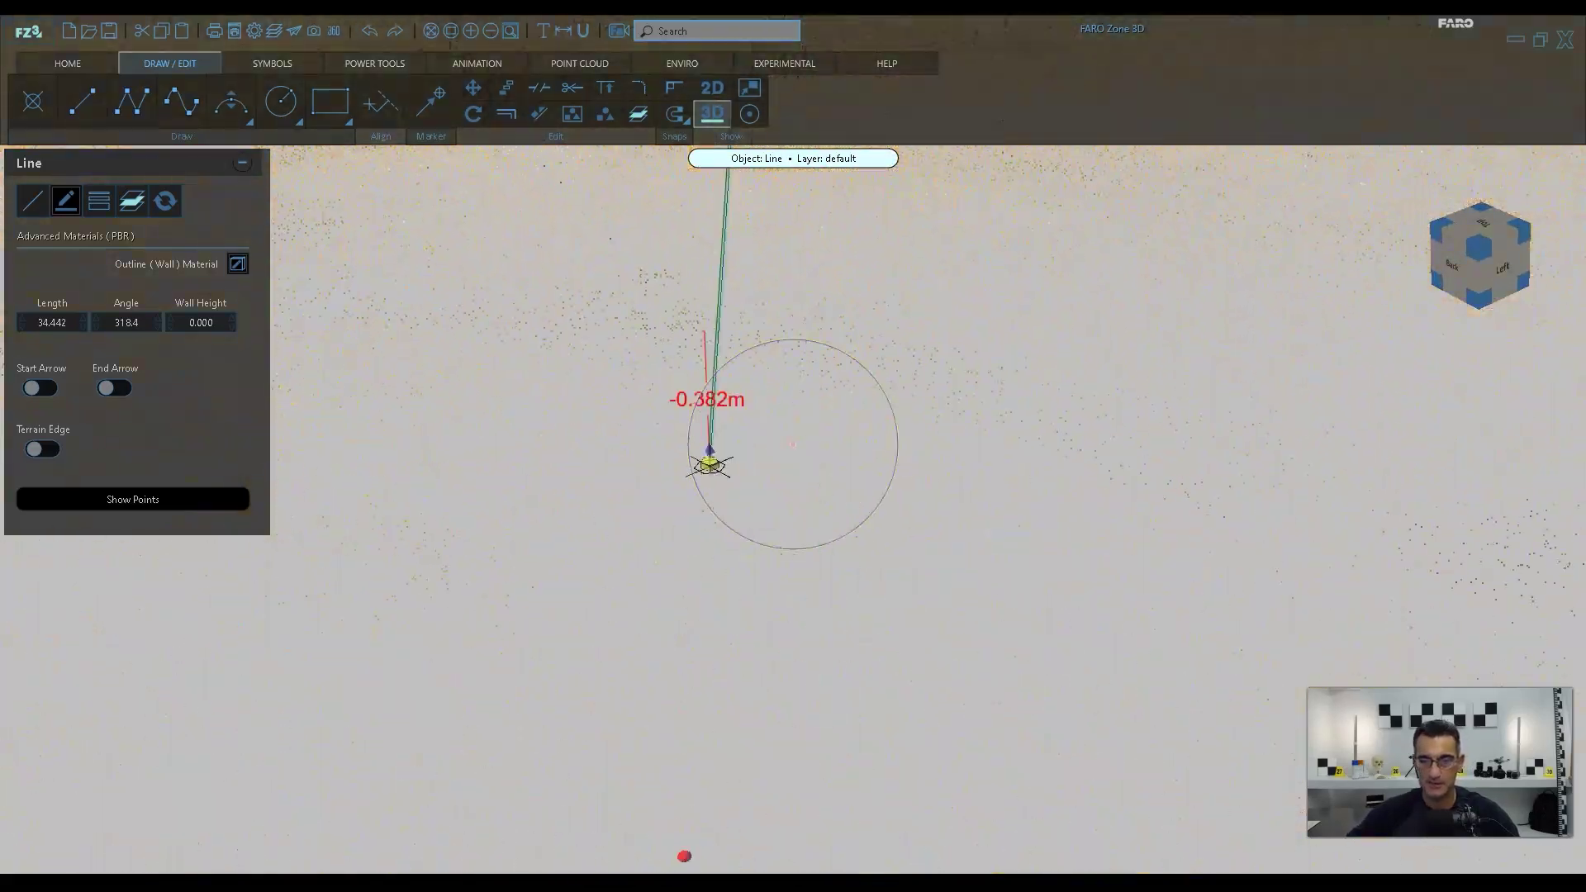
pyautogui.scroll(-10, 793, 445)
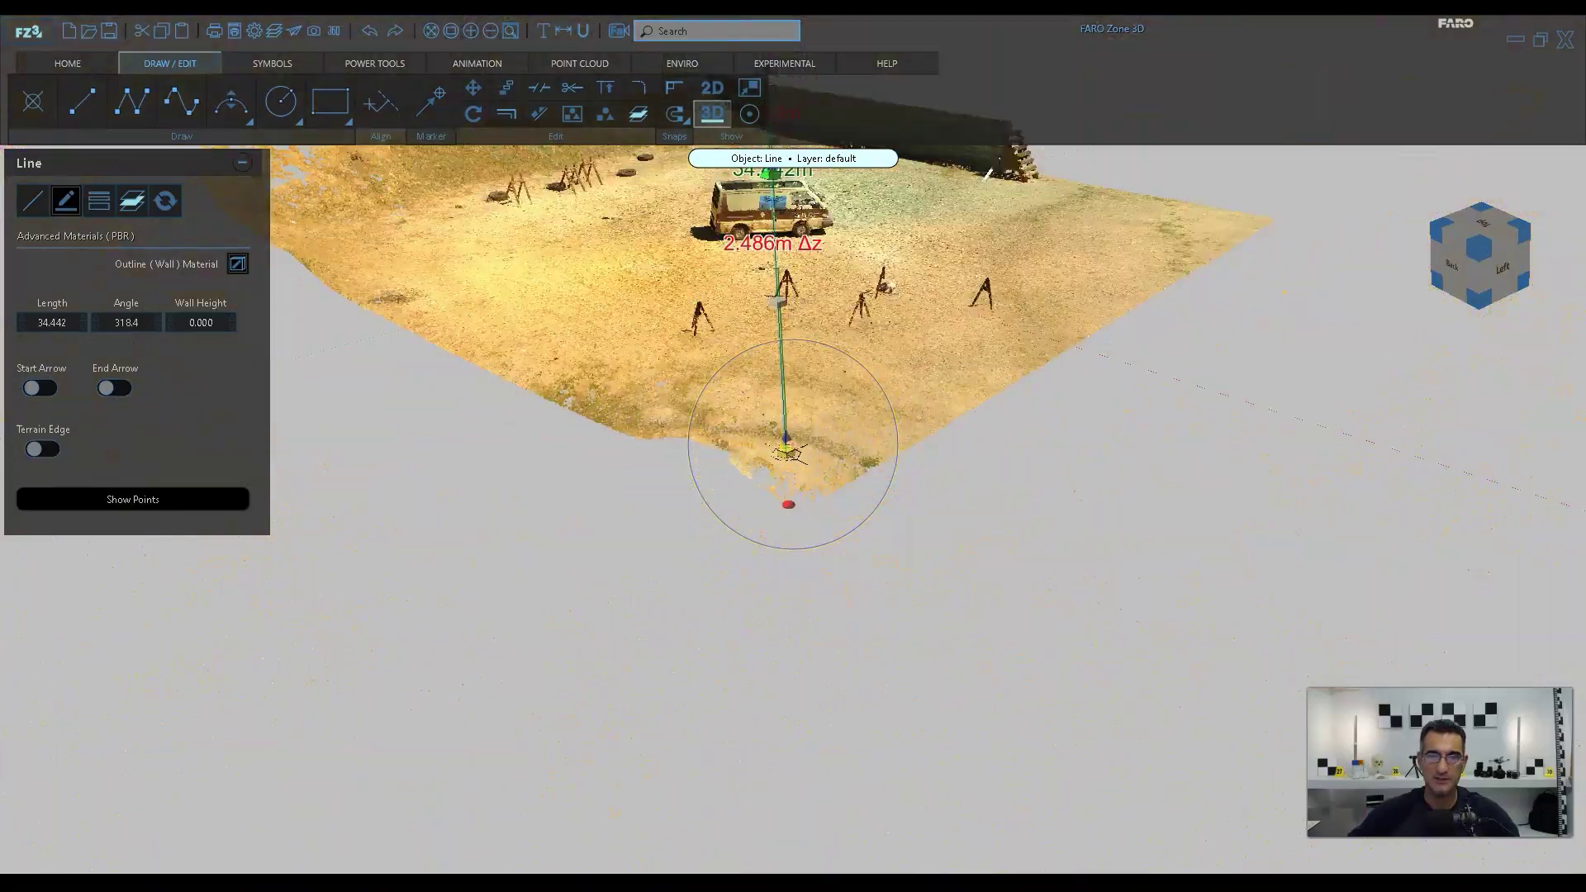
pyautogui.scroll(10, 791, 382)
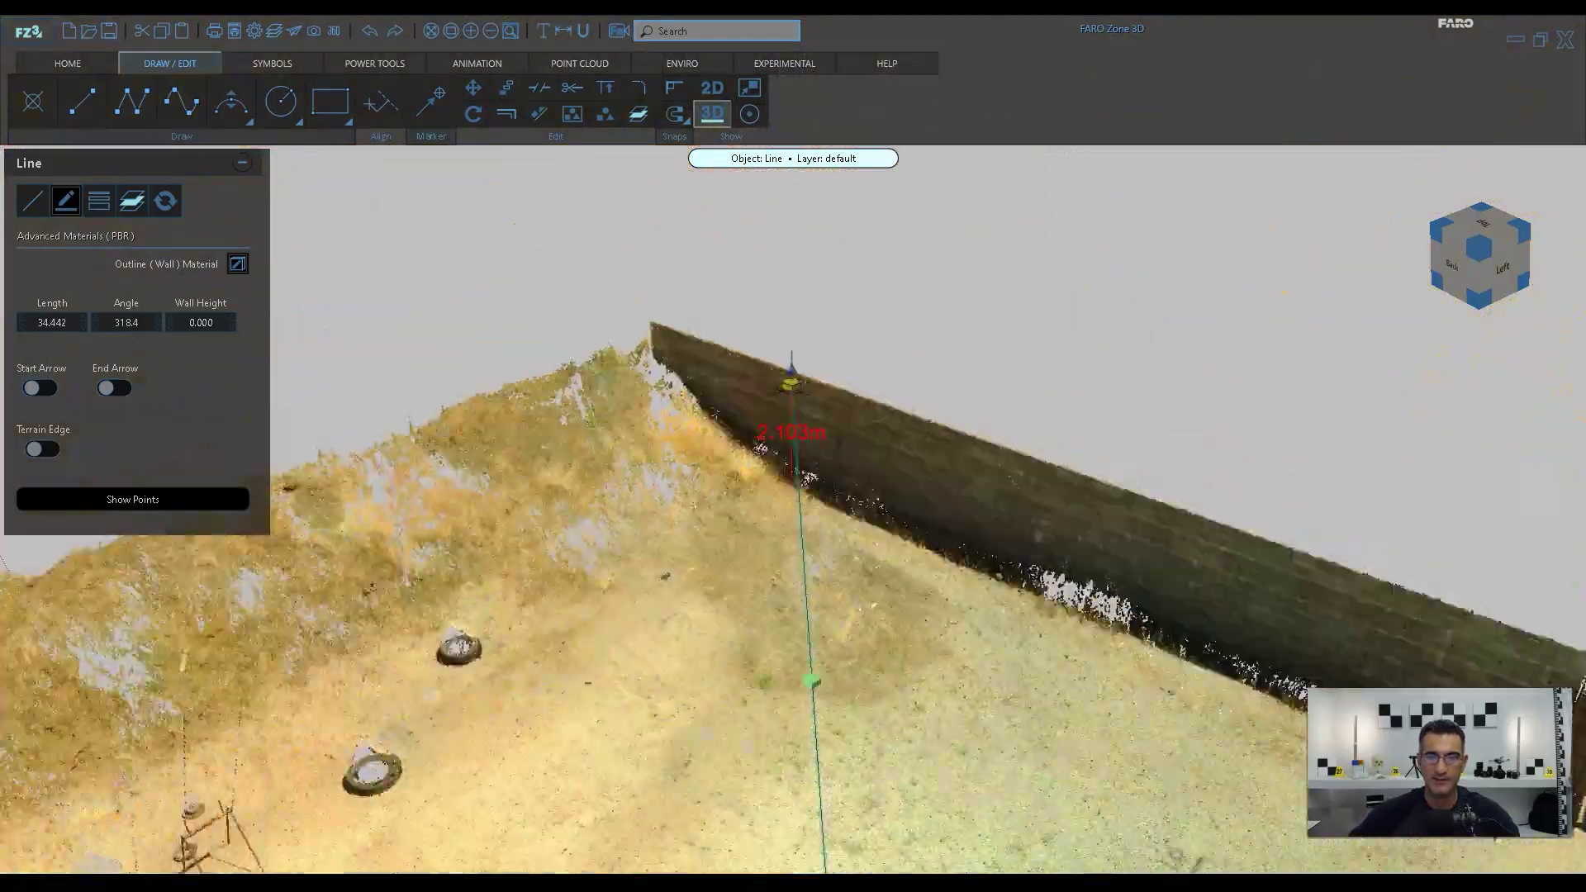
pyautogui.scroll(-5, 790, 381)
pyautogui.scroll(5, 672, 449)
pyautogui.moveTo(478, 449); pyautogui.dragTo(693, 498, button='middle')
pyautogui.scroll(-10, 706, 504)
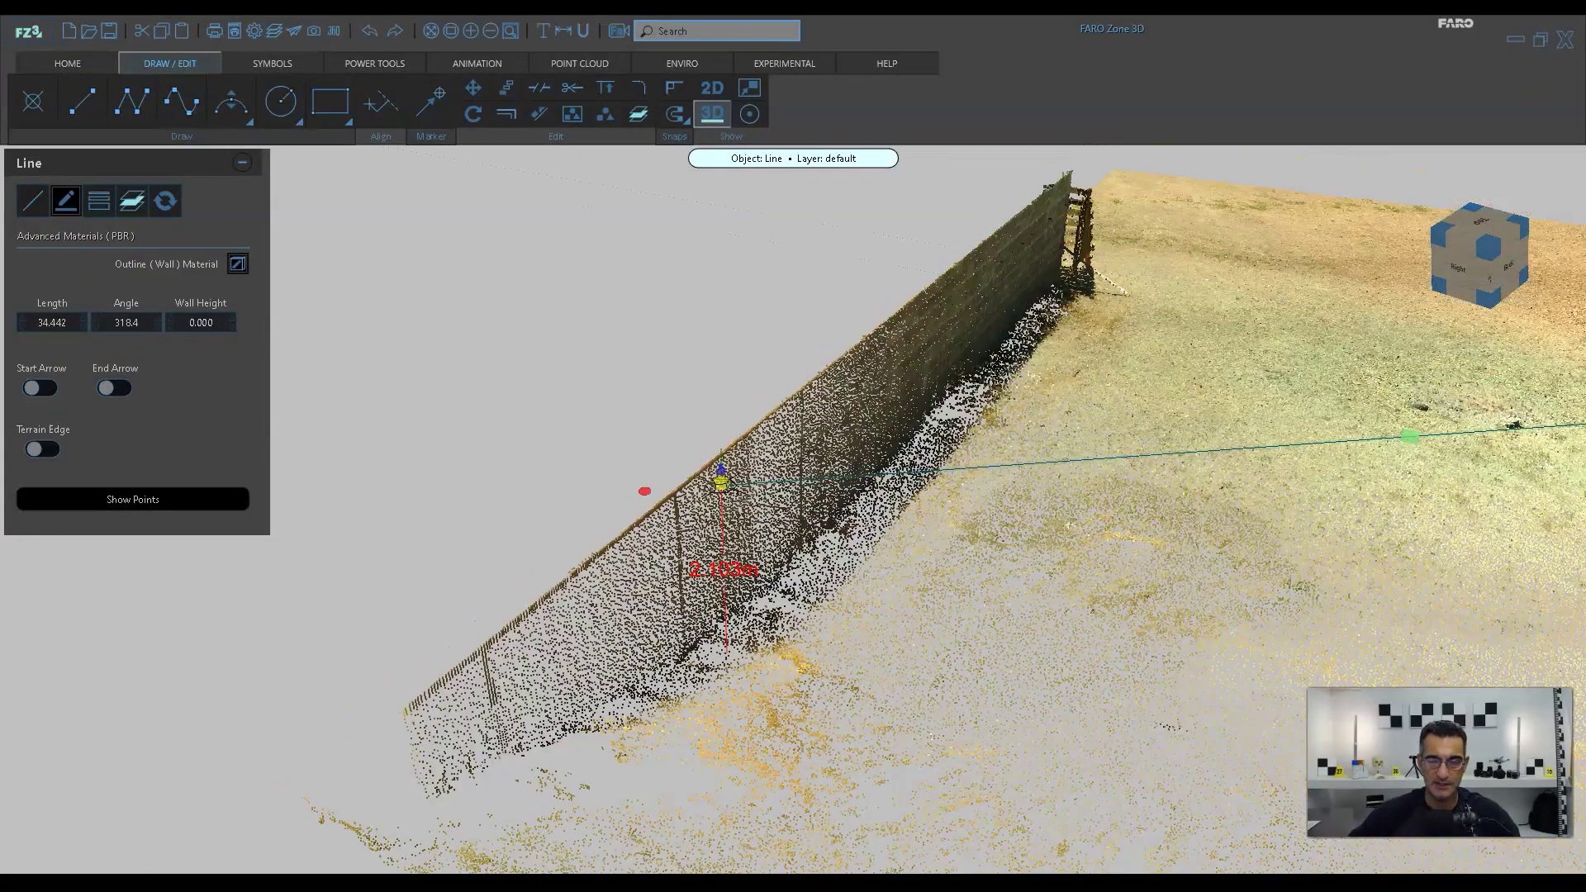
pyautogui.scroll(-5, 791, 446)
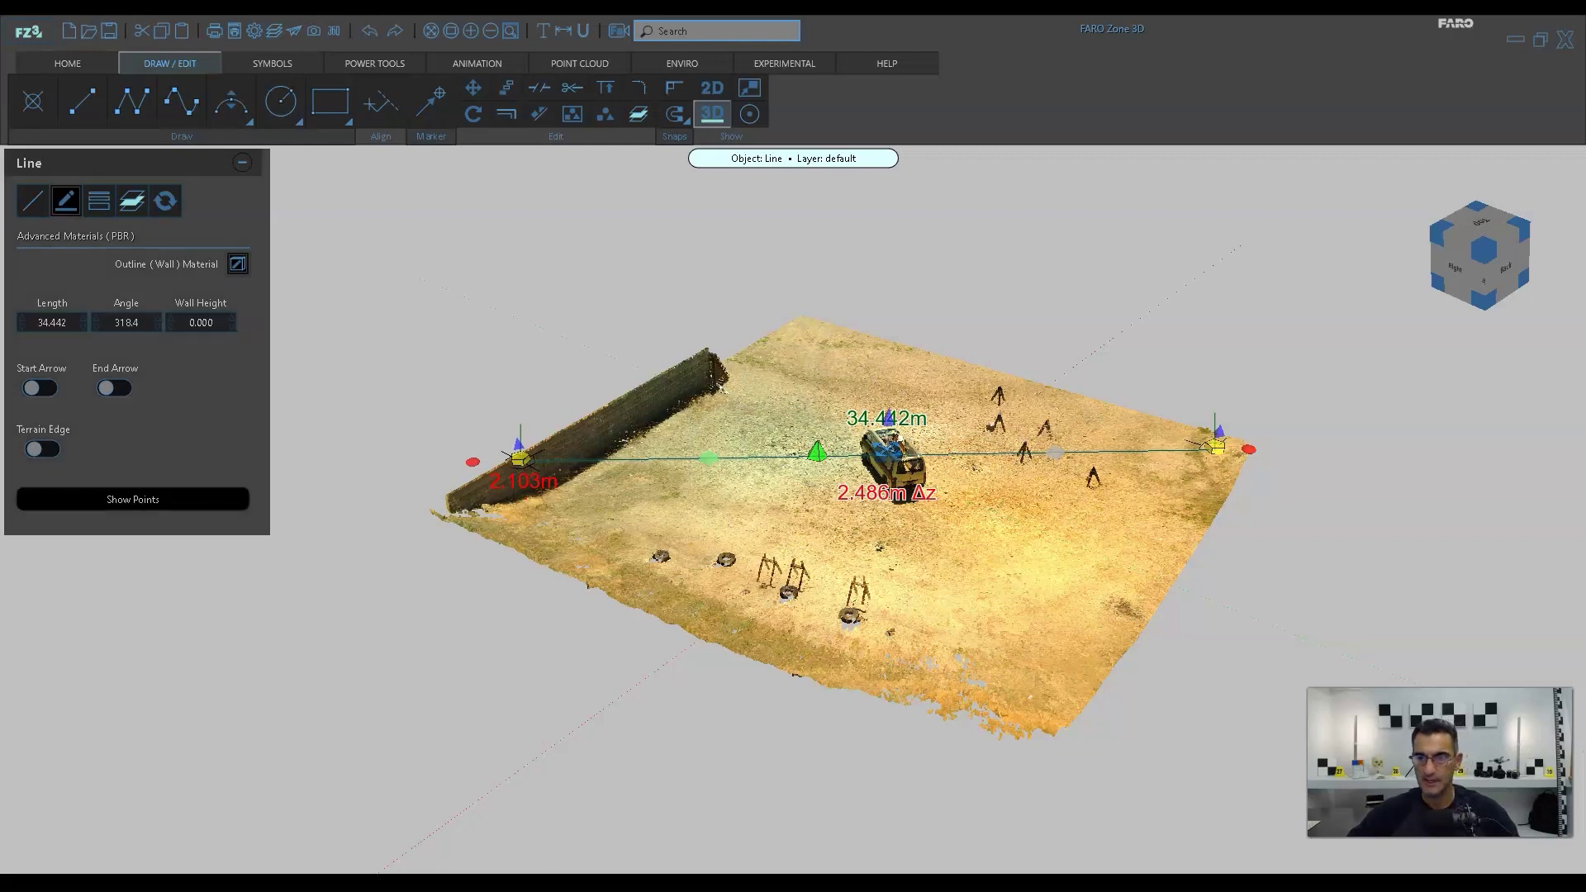
pyautogui.press('Escape')
# Select the point at the line's right end to read its coordinates.
pyautogui.click(1215, 446)
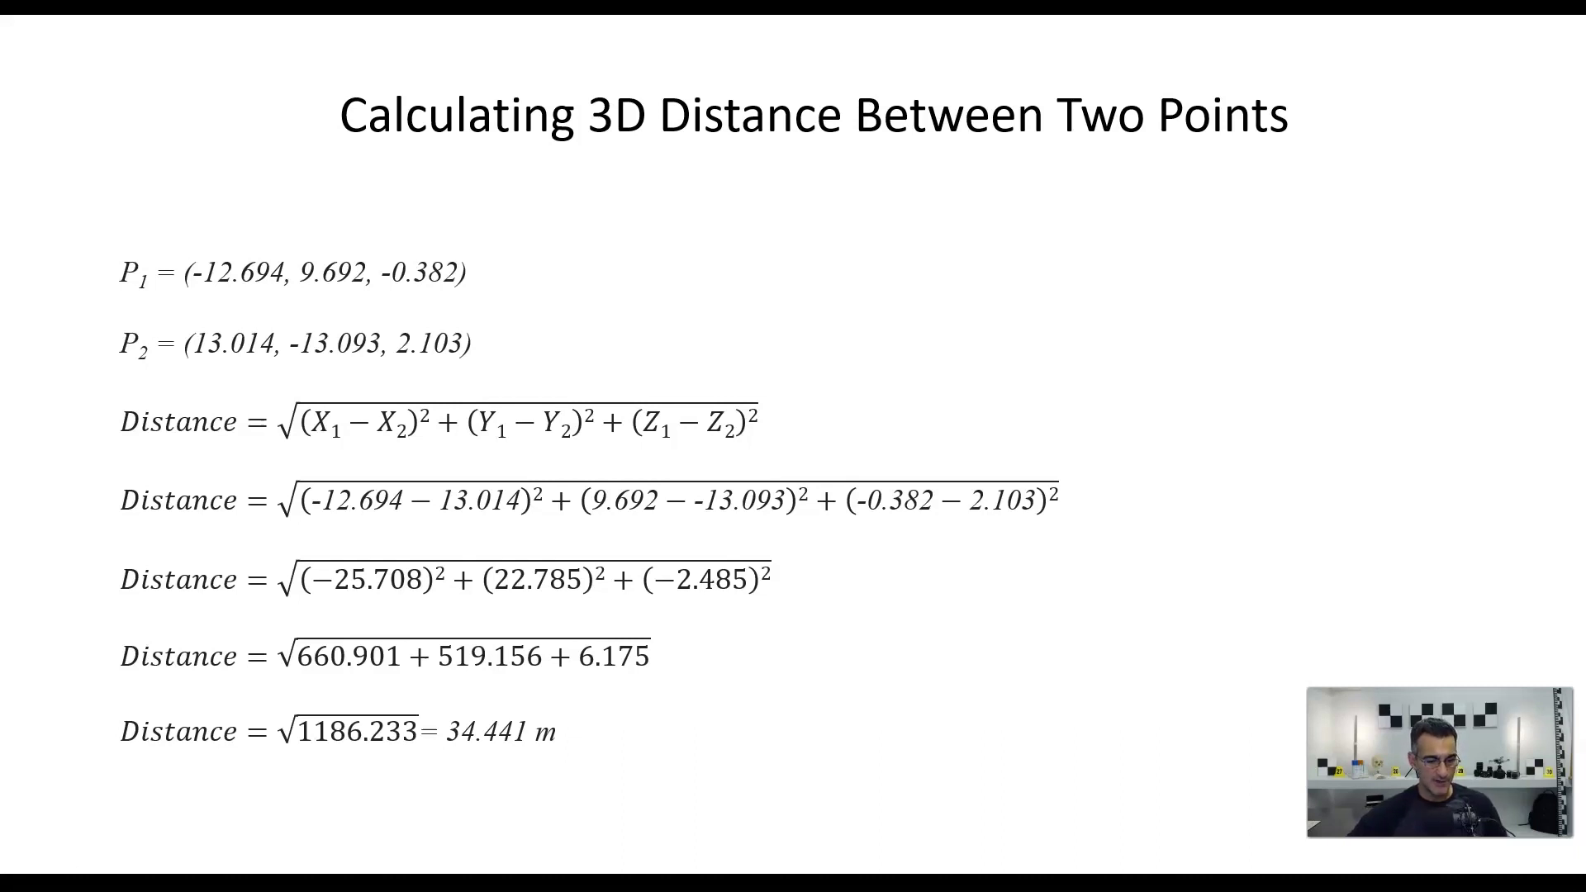
# End the PowerPoint slide show and bring the 3D Distance Calculator workbook into view.
pyautogui.press('Escape')
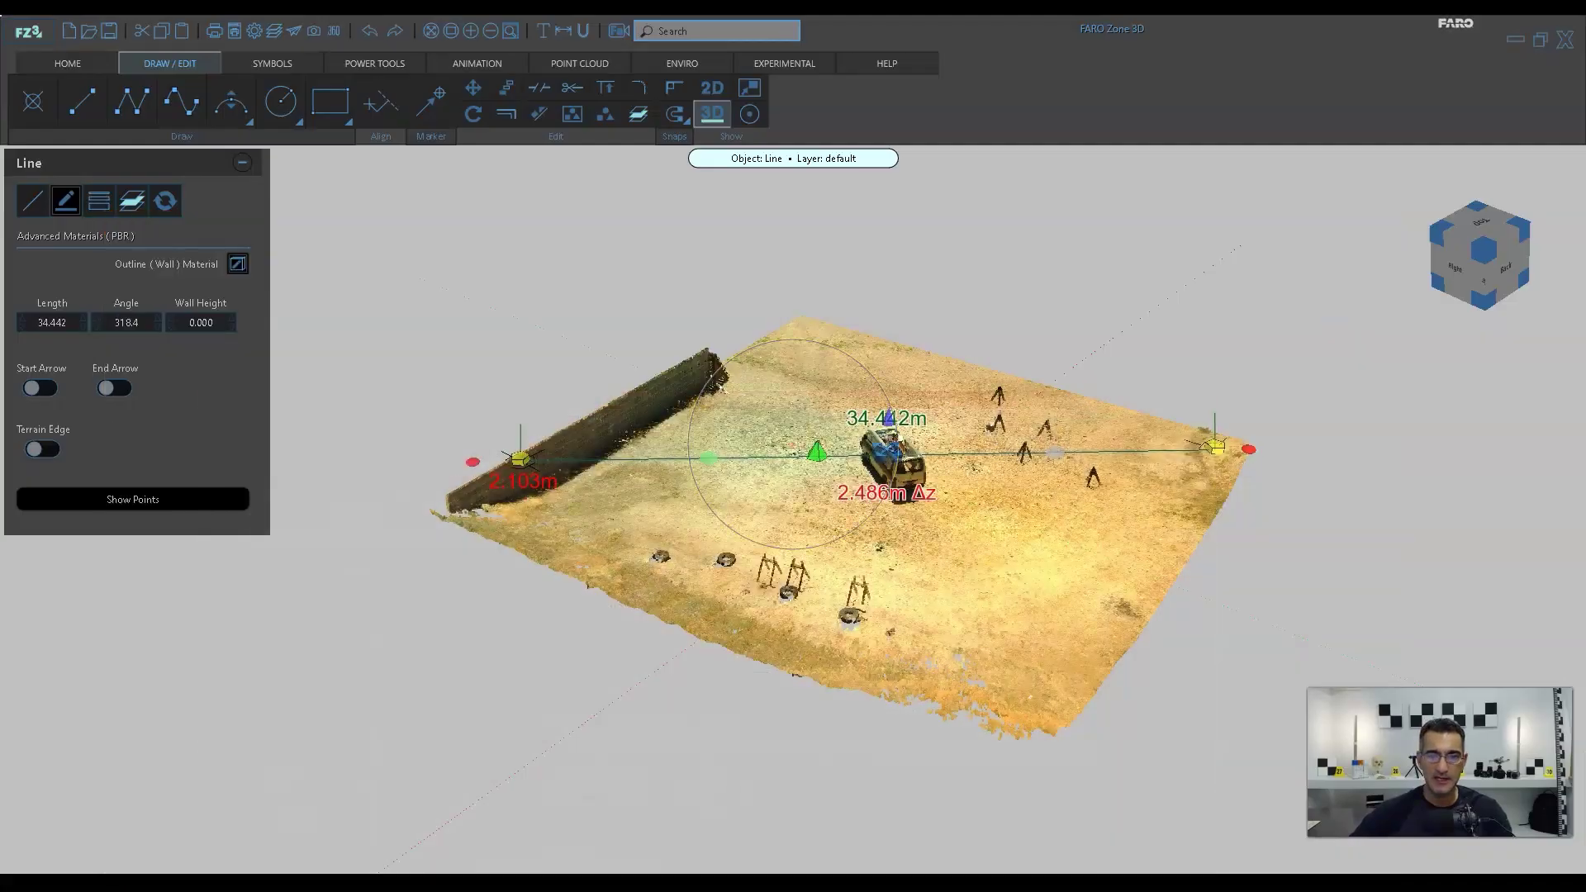
pyautogui.scroll(5, 793, 462)
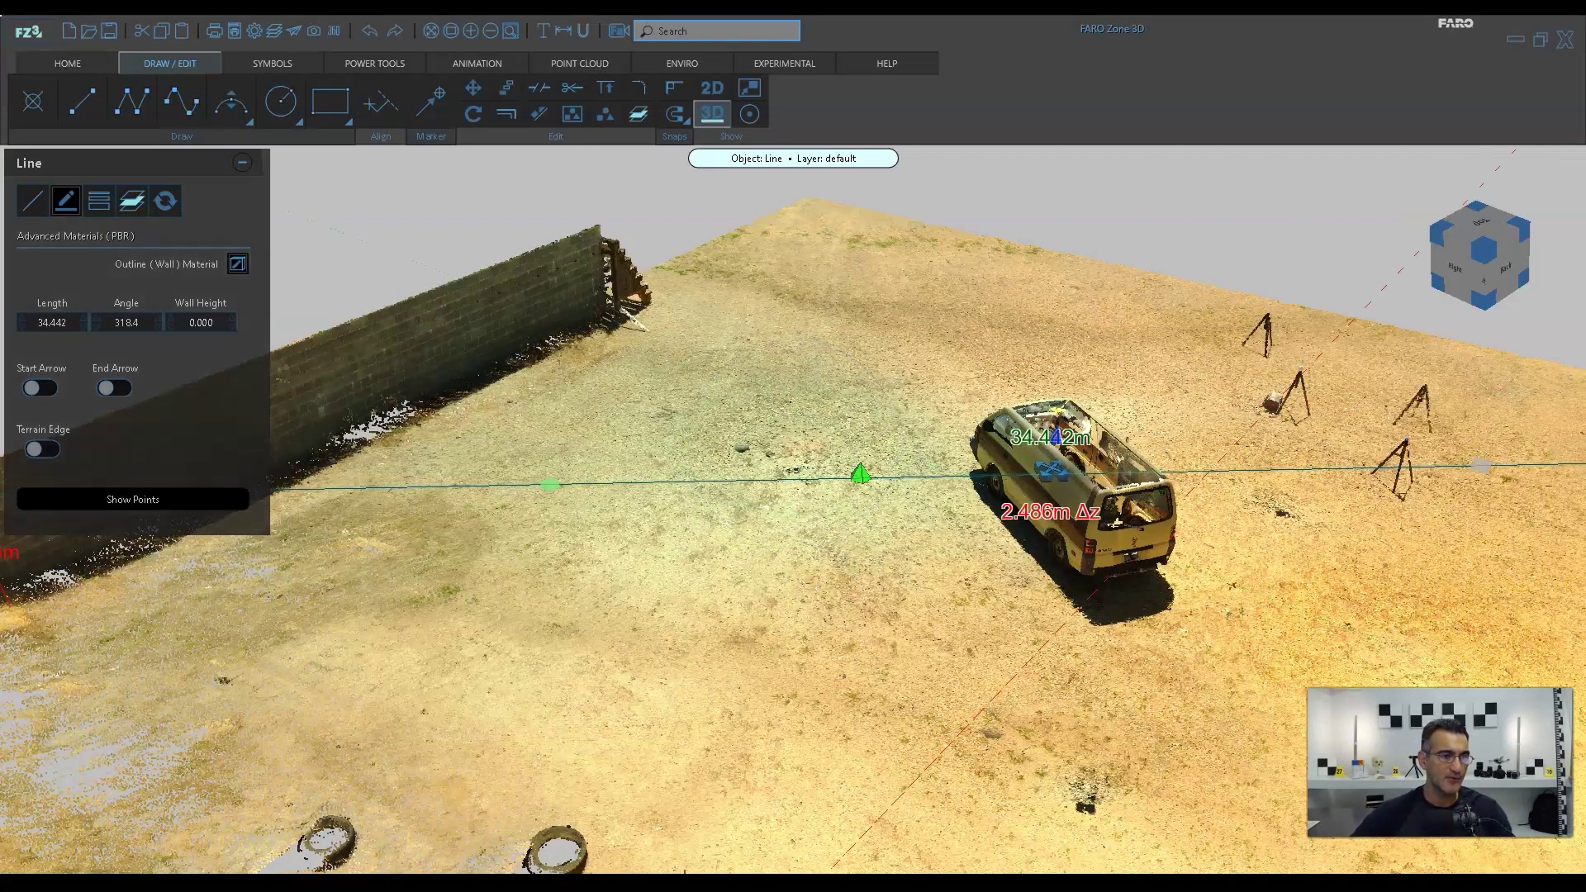
pyautogui.scroll(-5, 838, 463)
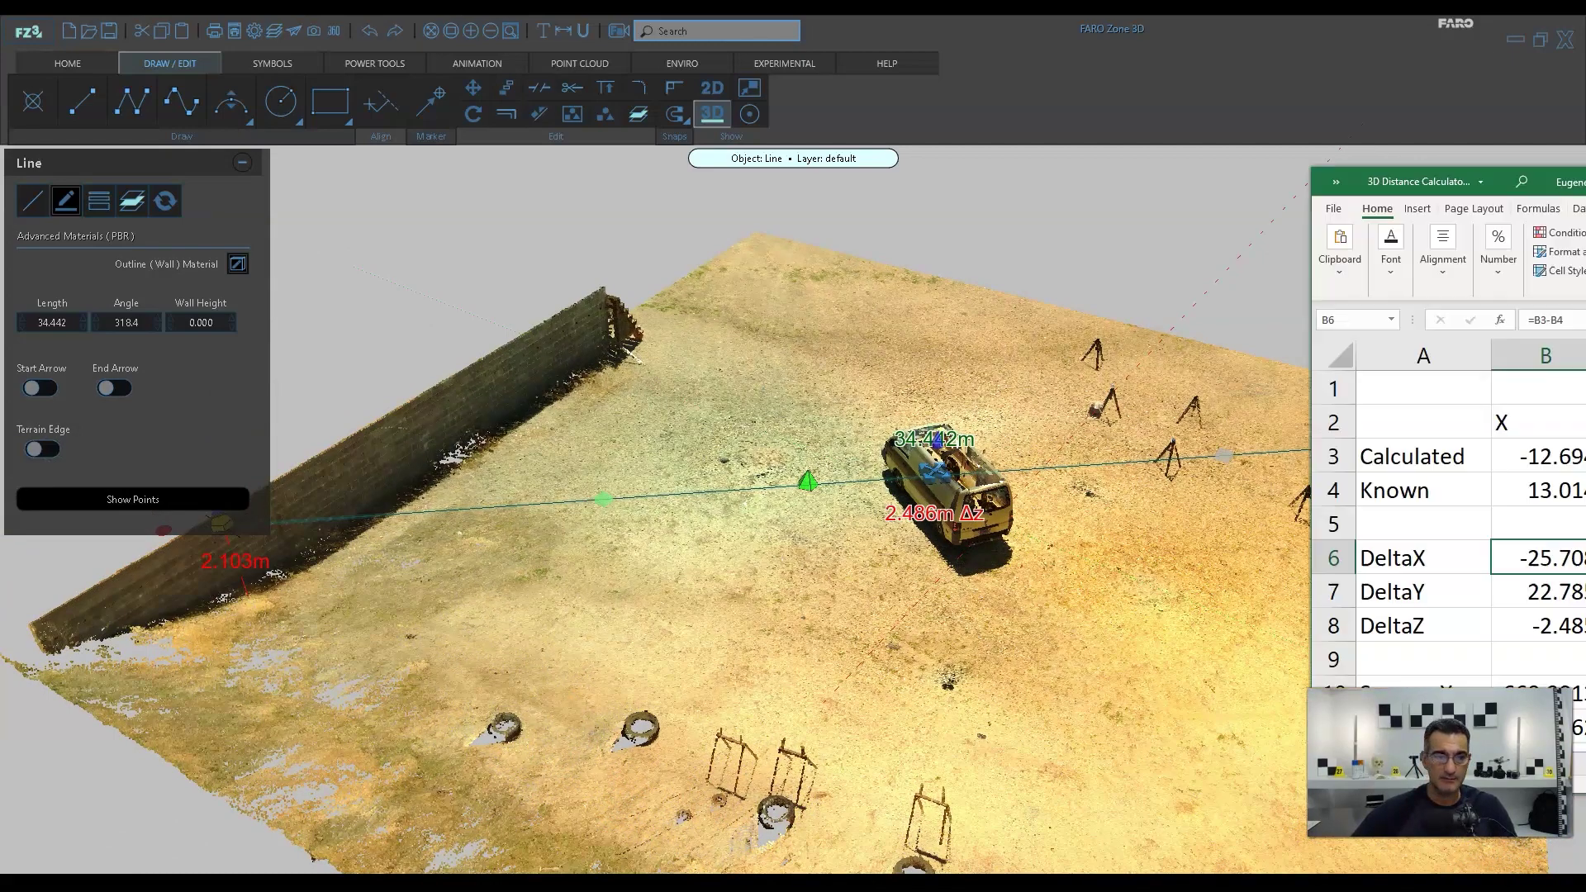
# Maximize the workbook and inspect the calculated X in B3, known X in B4, and B3:D3.
pyautogui.press('super+Up')
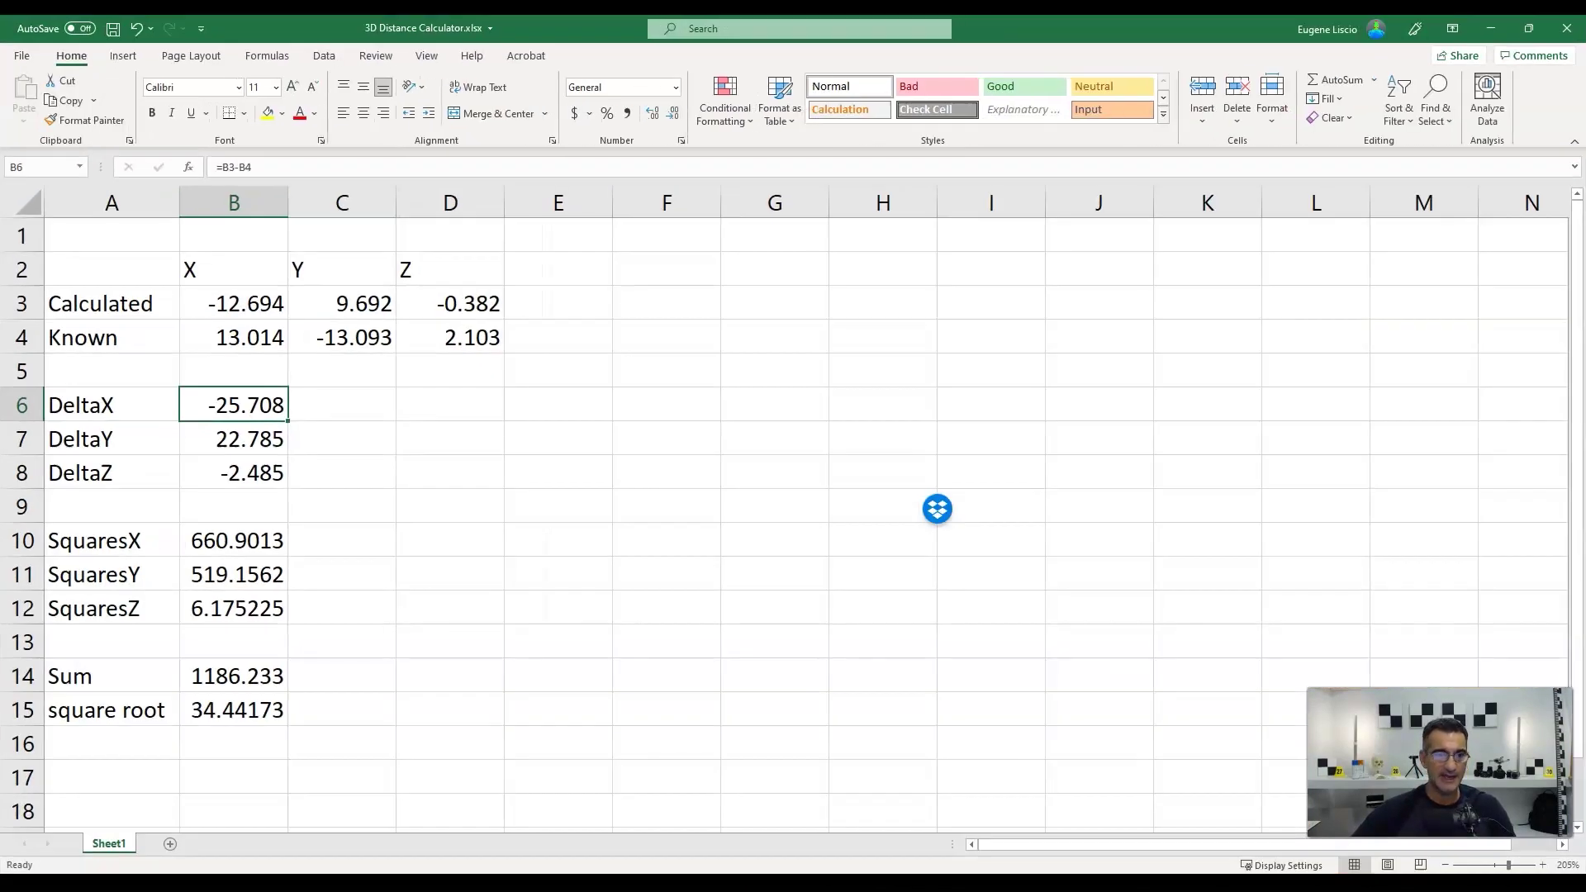
pyautogui.click(233, 303)
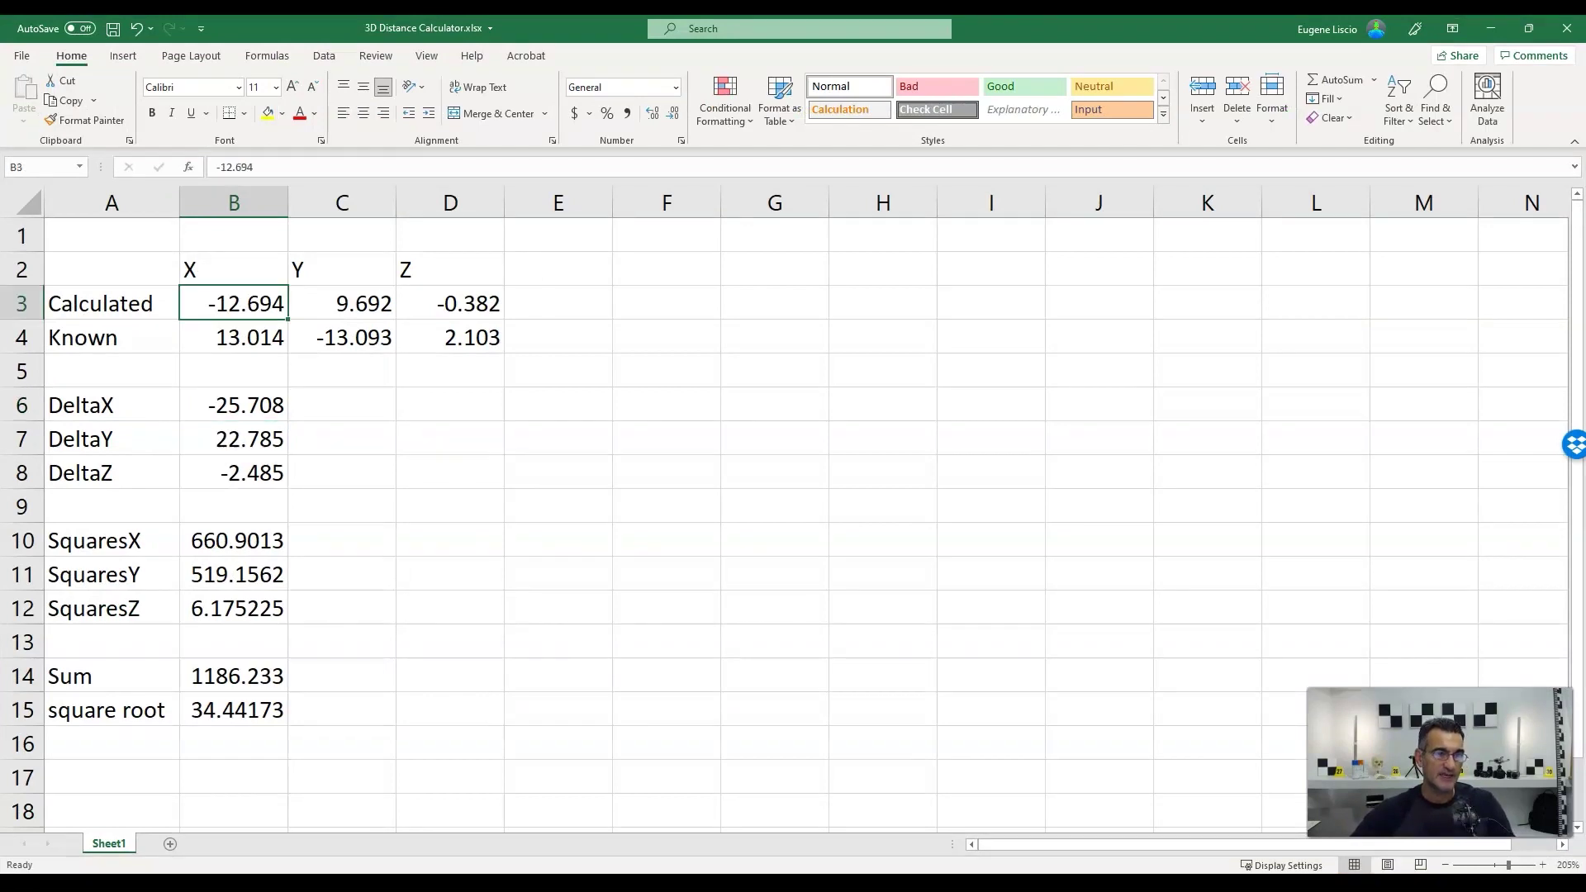
pyautogui.click(234, 337)
pyautogui.click(234, 304)
pyautogui.moveTo(234, 303); pyautogui.dragTo(512, 303)
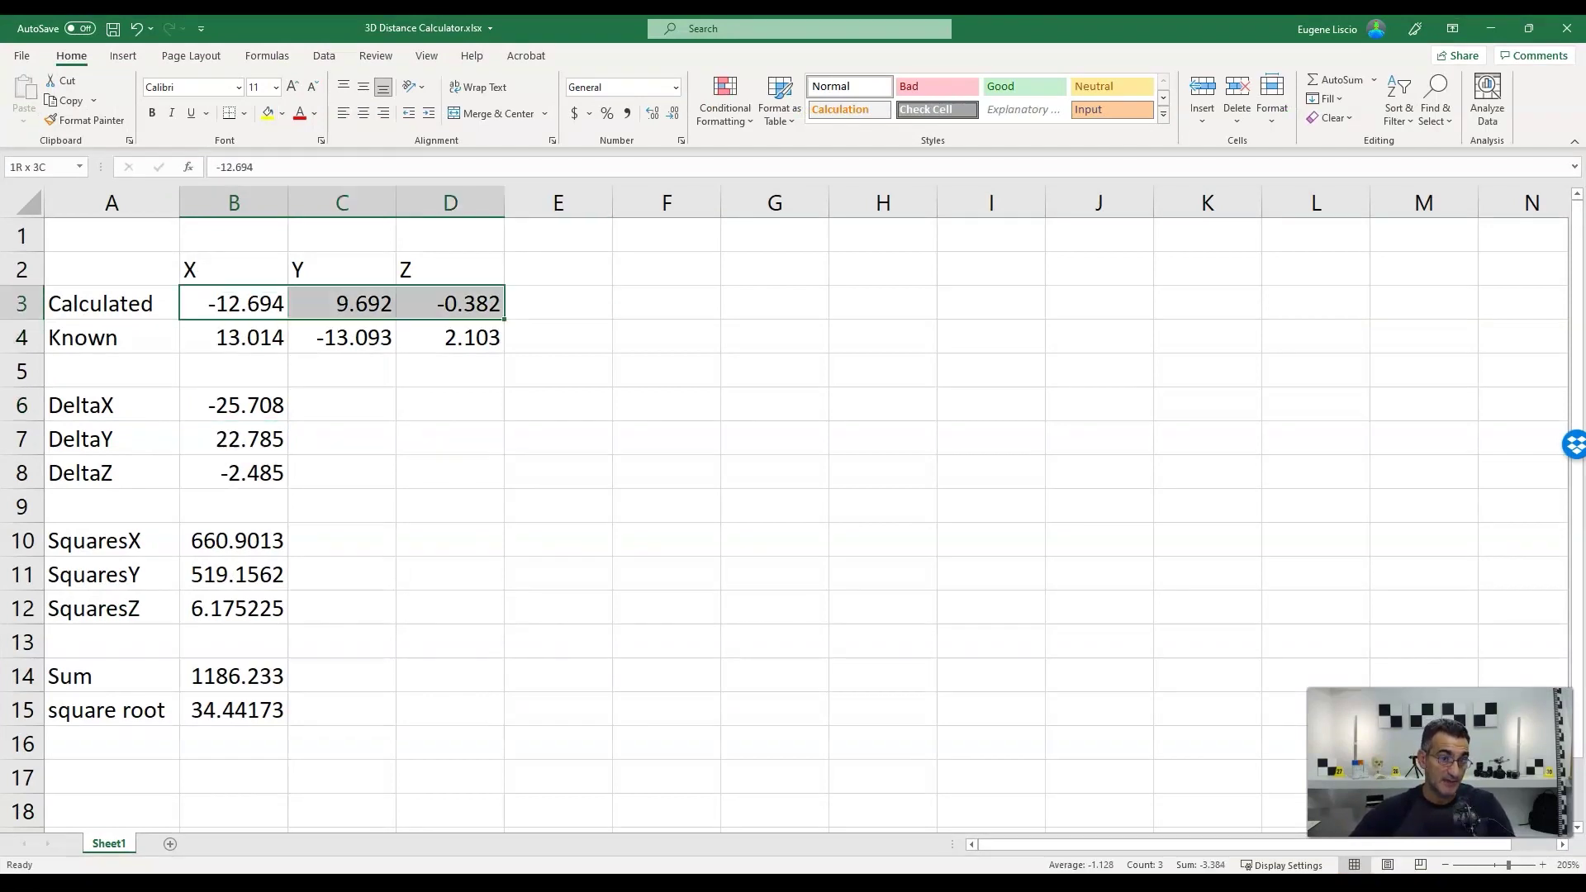
pyautogui.click(233, 303)
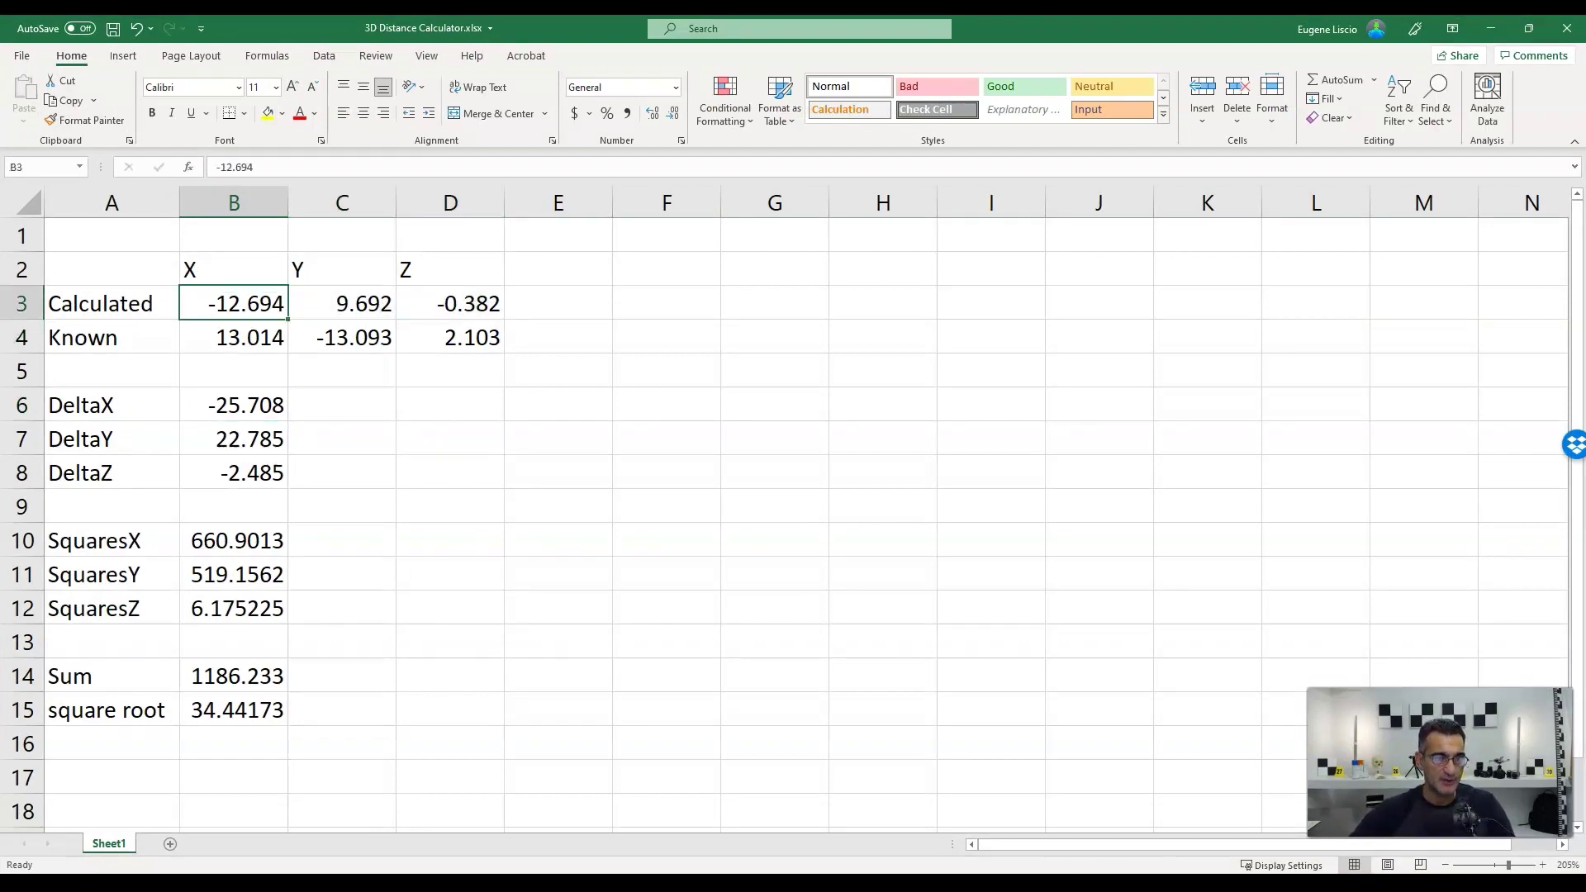
# Step through the deltas B6:B8, squares B10:B12, Sum in B14 and square root 34.44173 in B15.
pyautogui.press('Down')
pyautogui.press('Down')
pyautogui.press('Down')
pyautogui.hotkey('shift', 'Down')
pyautogui.hotkey('shift', 'Down')
pyautogui.hotkey('ctrl', 'v')
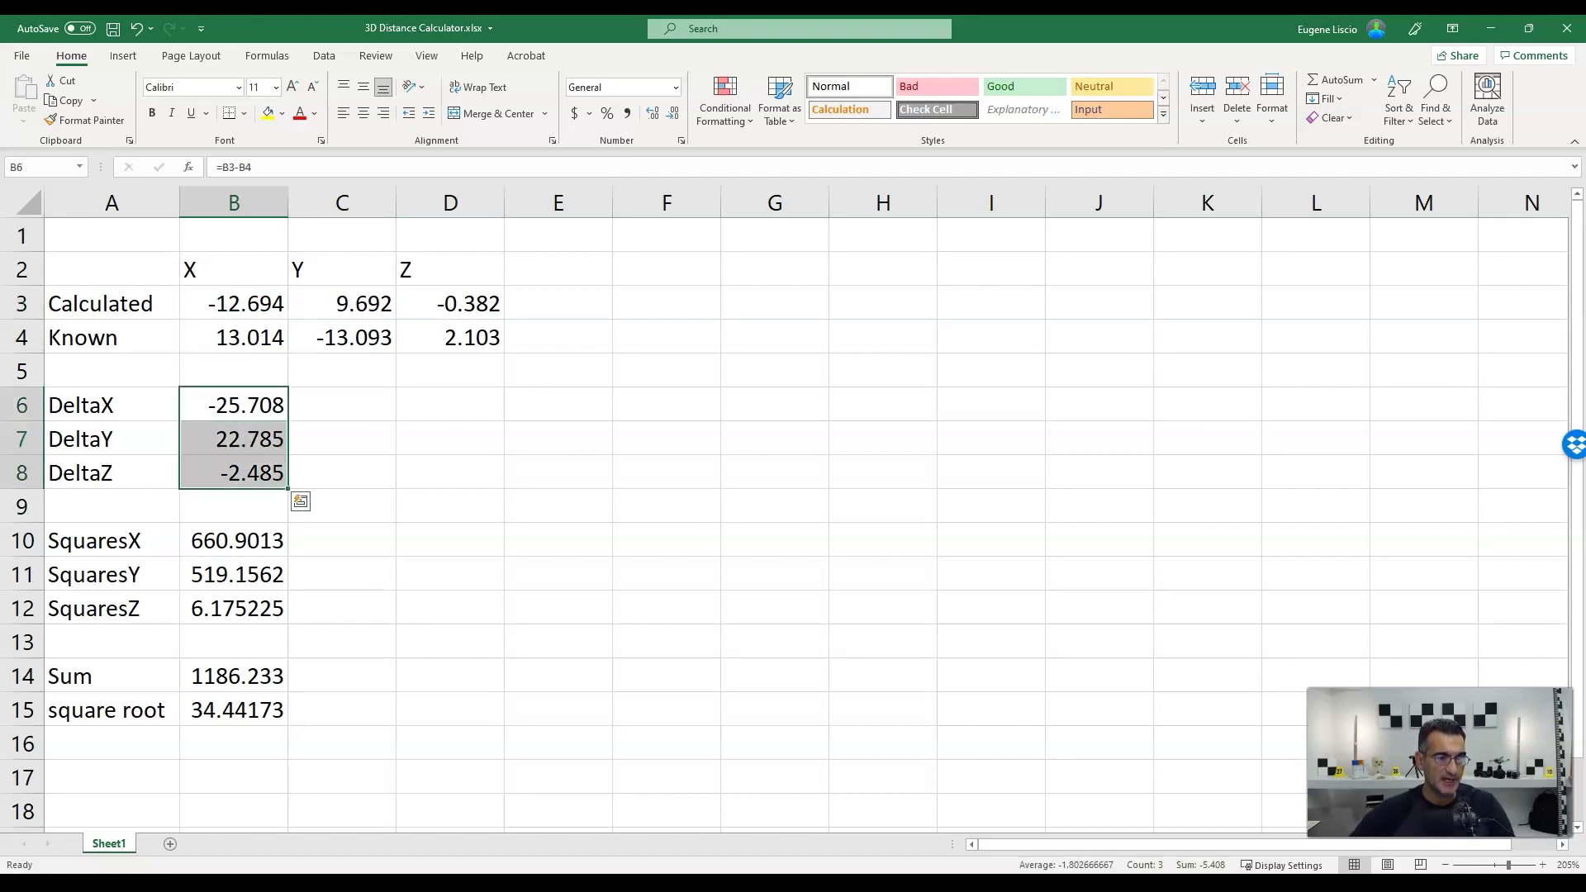
pyautogui.press('Down')
pyautogui.press('Down')
pyautogui.press('Down')
pyautogui.press('Down')
pyautogui.hotkey('shift', 'Down')
pyautogui.hotkey('shift', 'Down')
pyautogui.hotkey('ctrl', 'v')
pyautogui.press('Down')
pyautogui.press('Down')
pyautogui.press('Down')
pyautogui.press('Down')
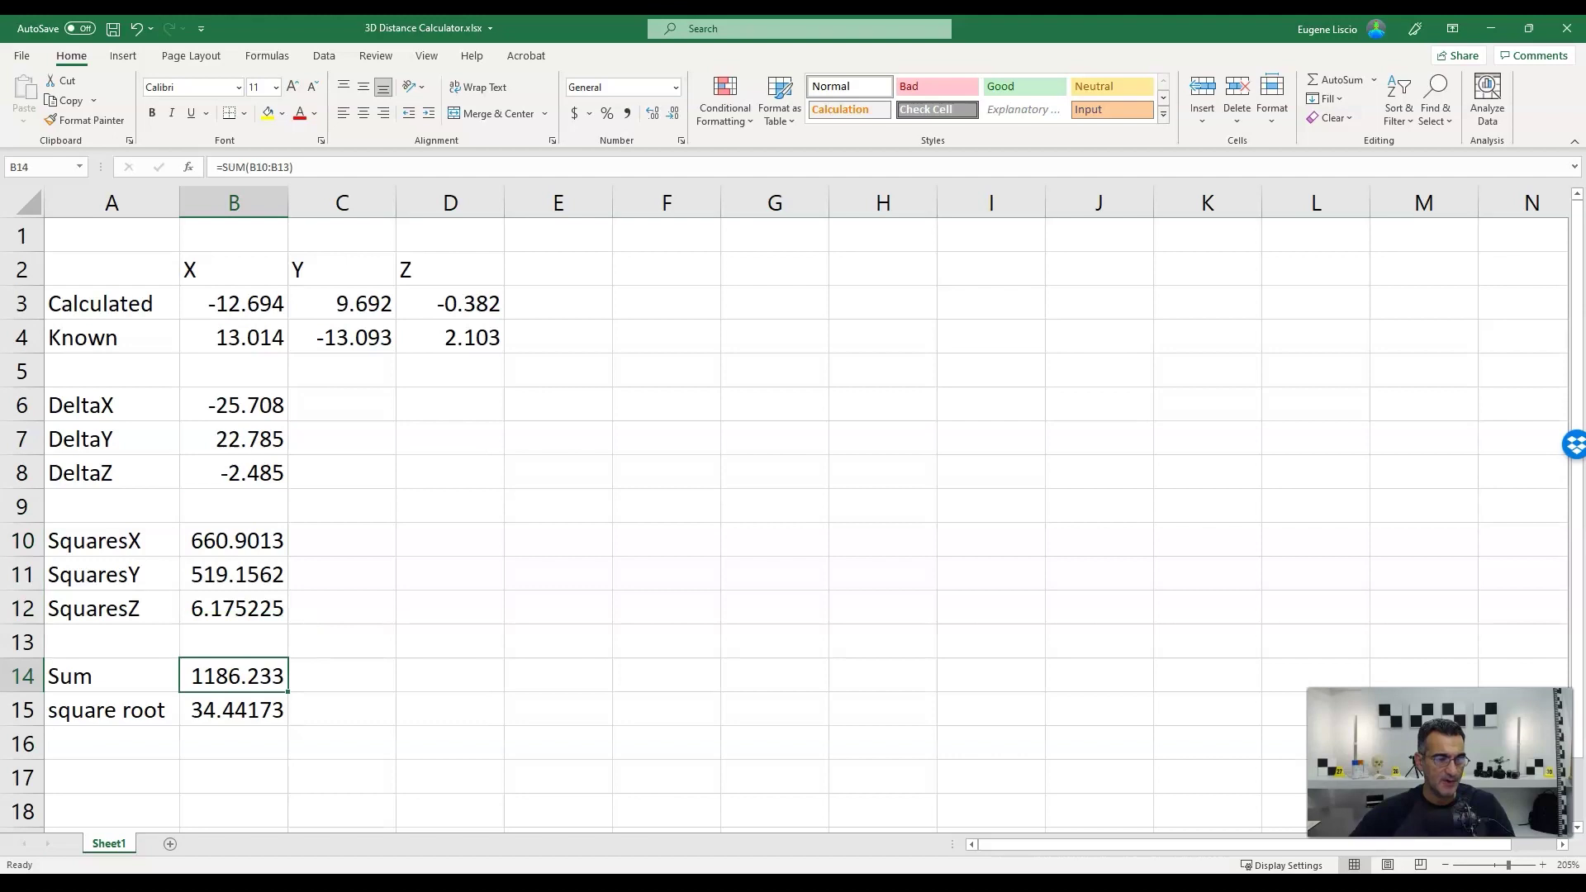
pyautogui.press('Down')
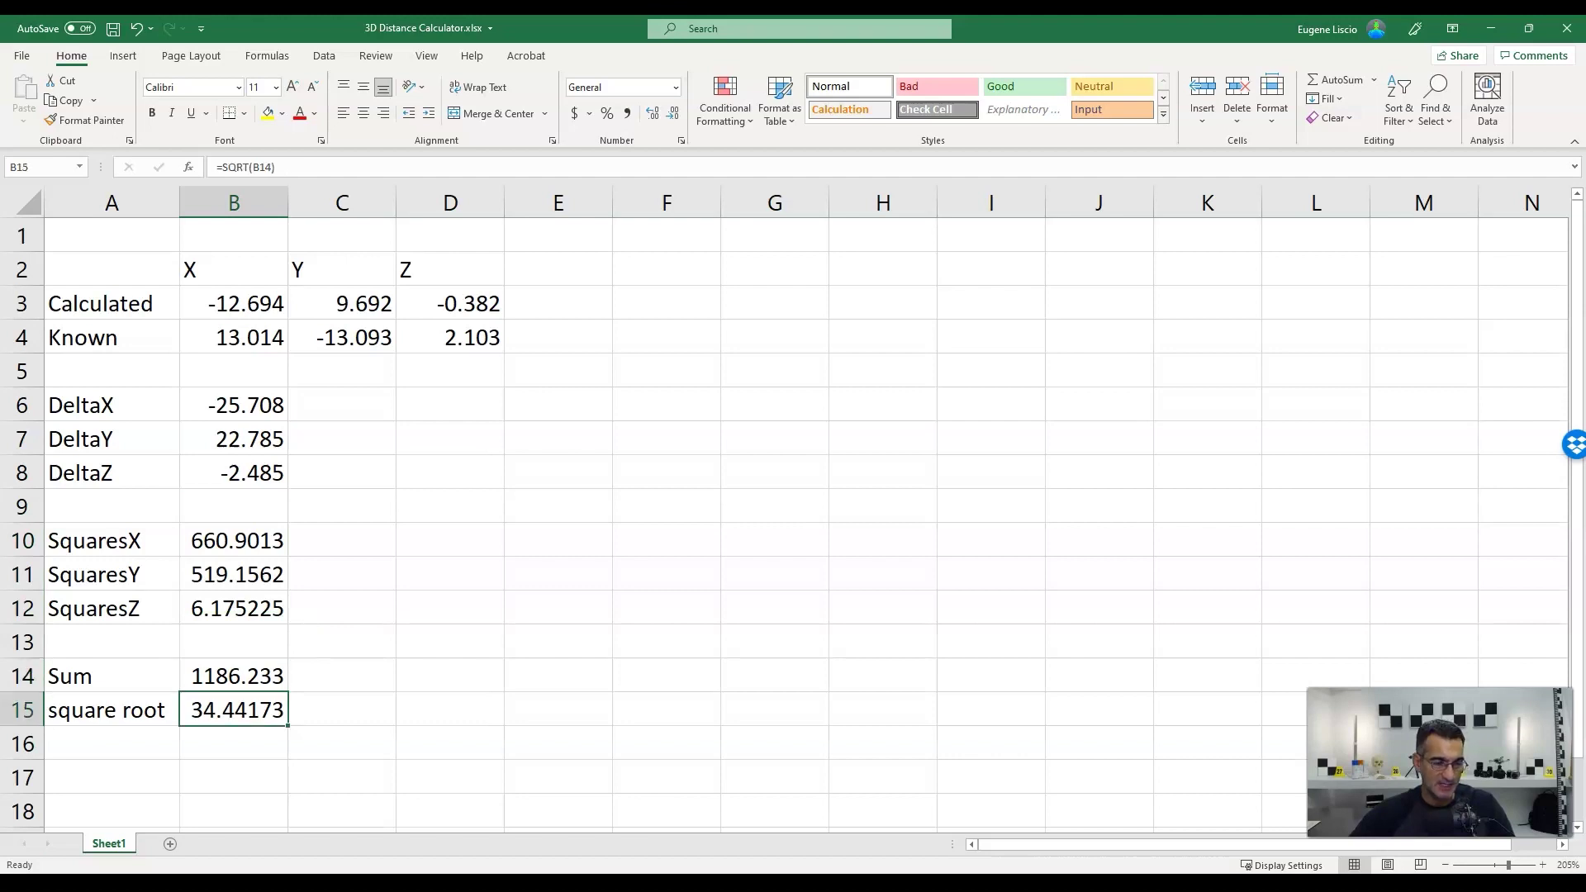